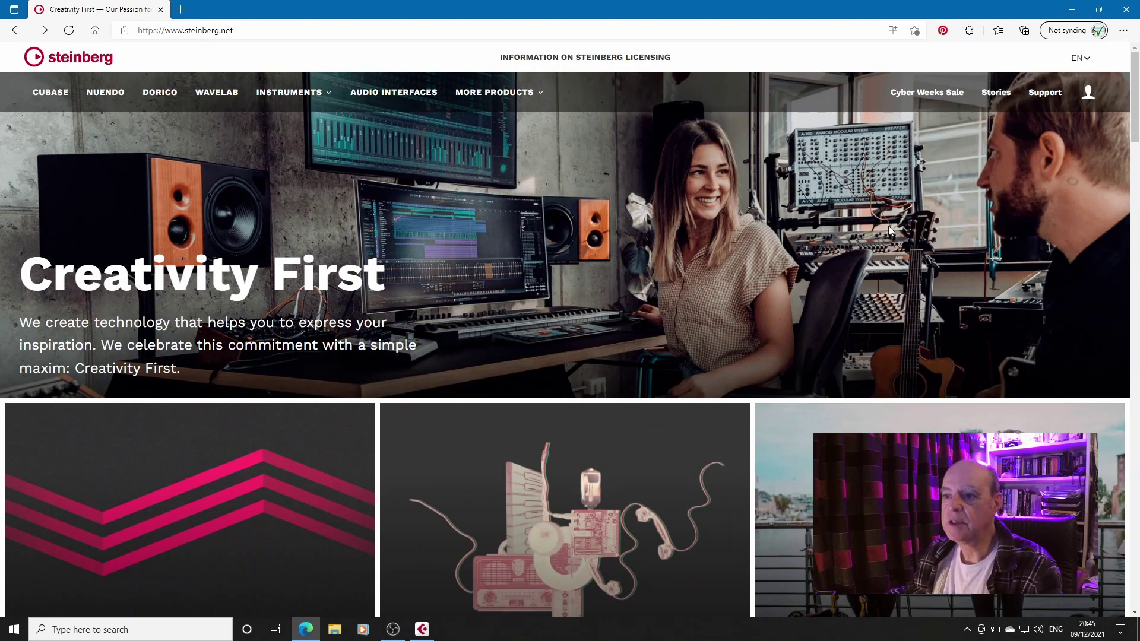
Step: On the Steinberg website, browse the Free category of the All Instruments list
{"action": "left_click", "coordinate": [297, 94]}
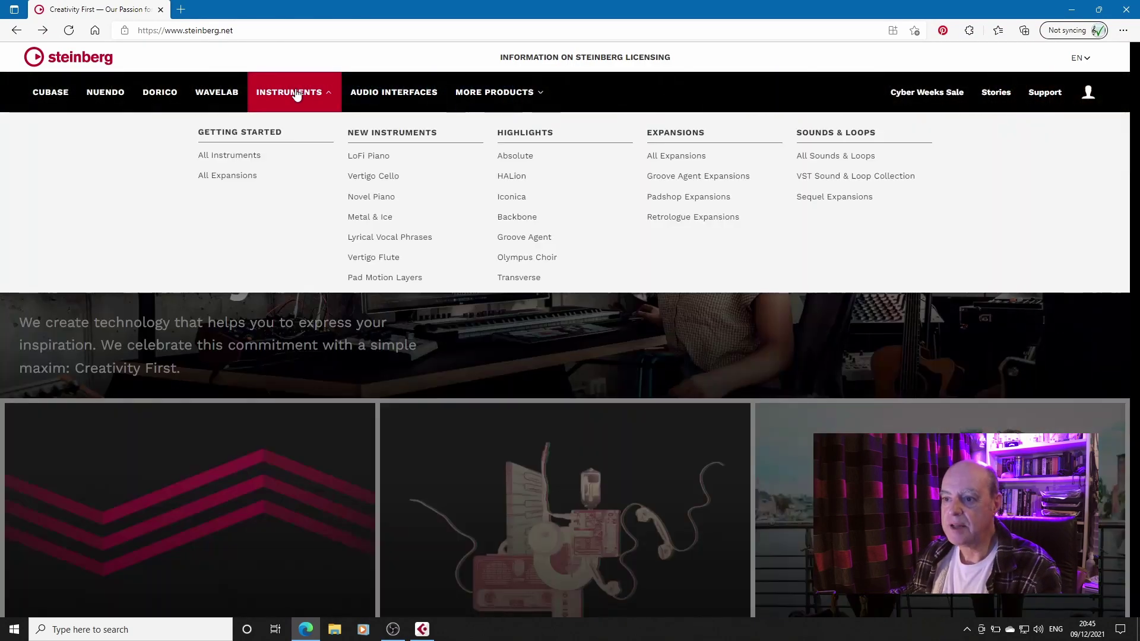
{"action": "left_click", "coordinate": [224, 158]}
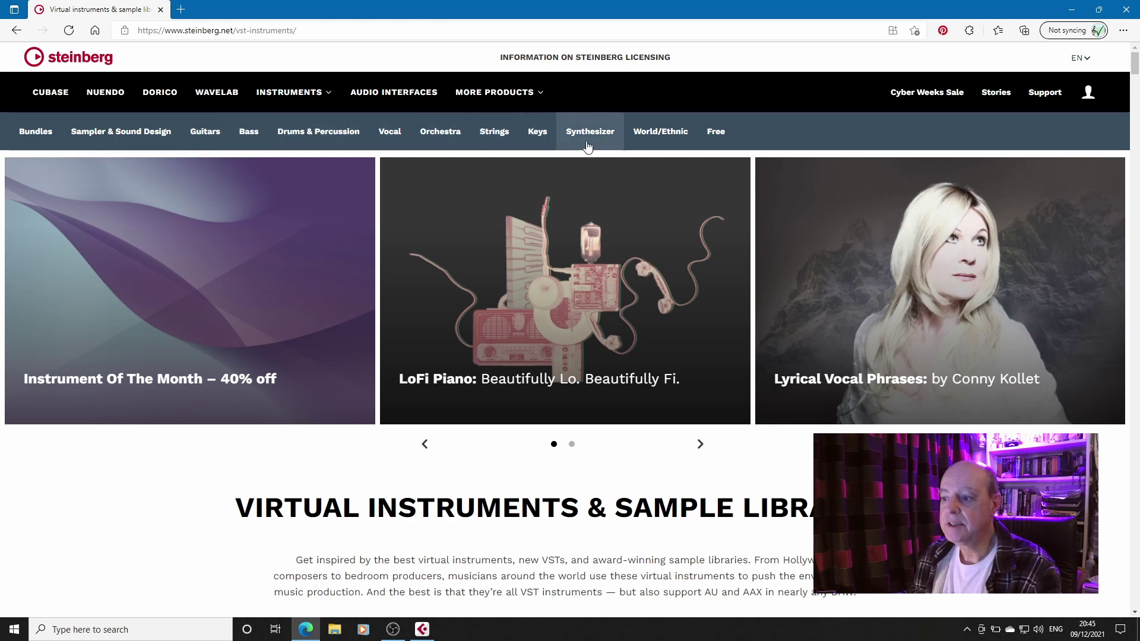
{"action": "left_click", "coordinate": [717, 145]}
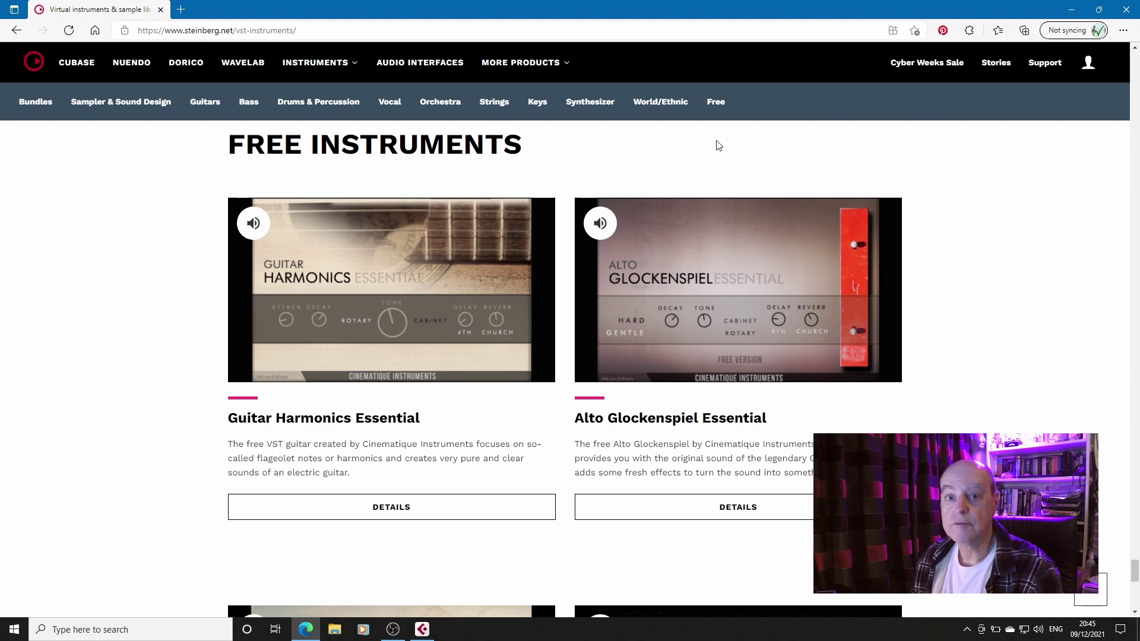
{"action": "scroll", "coordinate": [718, 145], "scroll_direction": "down", "scroll_amount": 5}
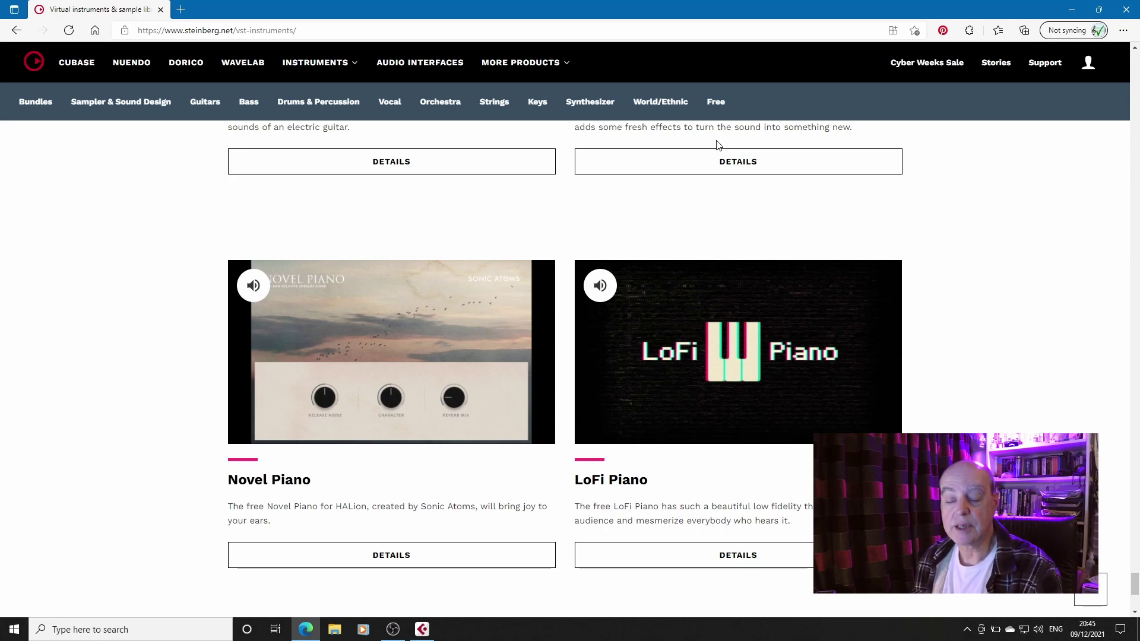
{"action": "scroll", "coordinate": [718, 146], "scroll_direction": "up", "scroll_amount": 5}
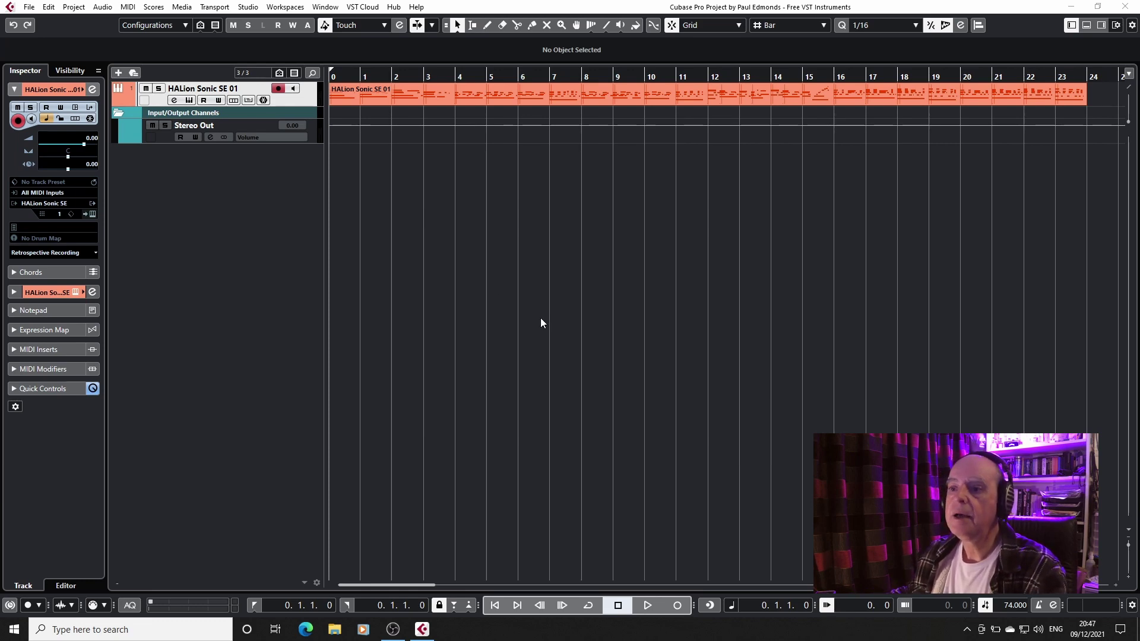
Step: Open the HALion Sonic SE instrument window for the HALion Sonic SE 01 track
{"action": "left_click", "coordinate": [188, 100]}
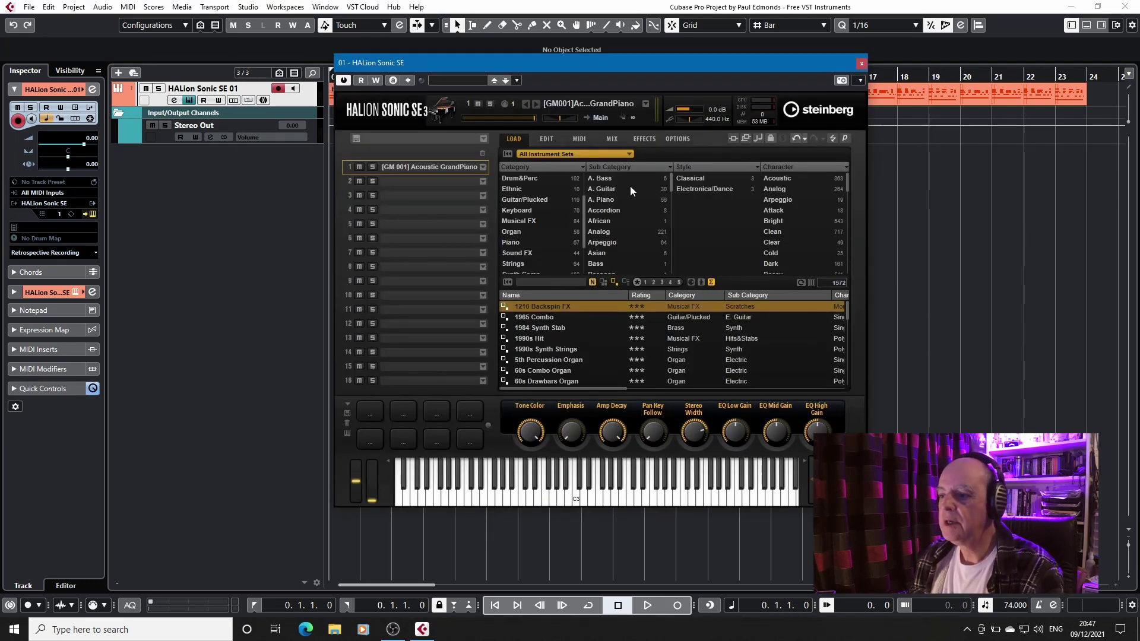
Step: Load the Guitar Harmonics preset into slot 1 and show its Essential edit page
{"action": "left_click", "coordinate": [548, 155]}
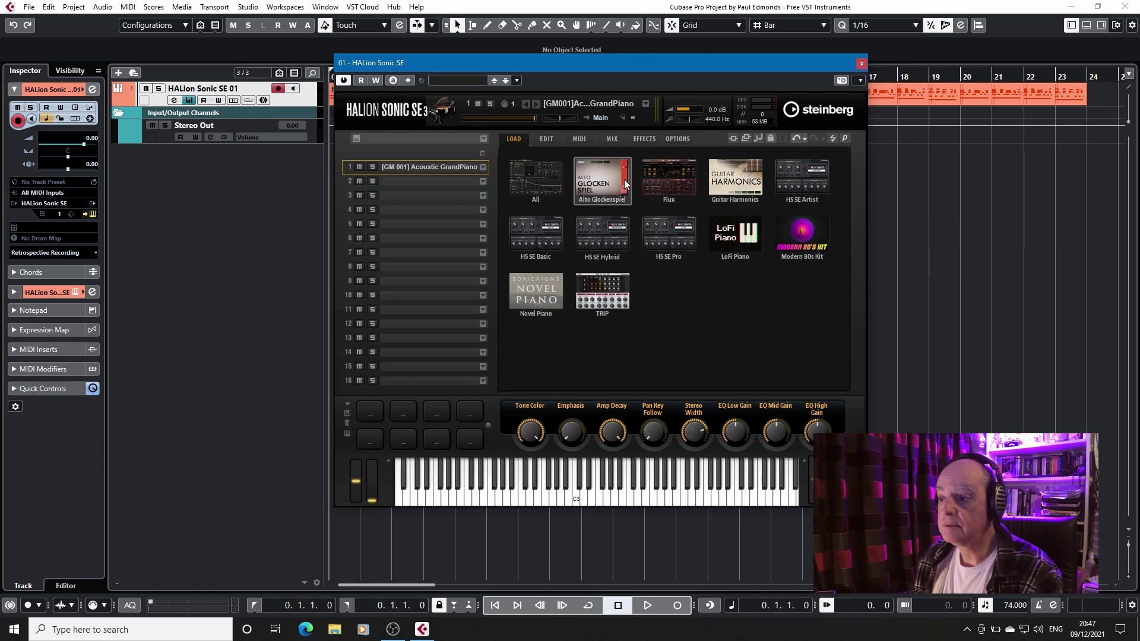
{"action": "left_click", "coordinate": [731, 184]}
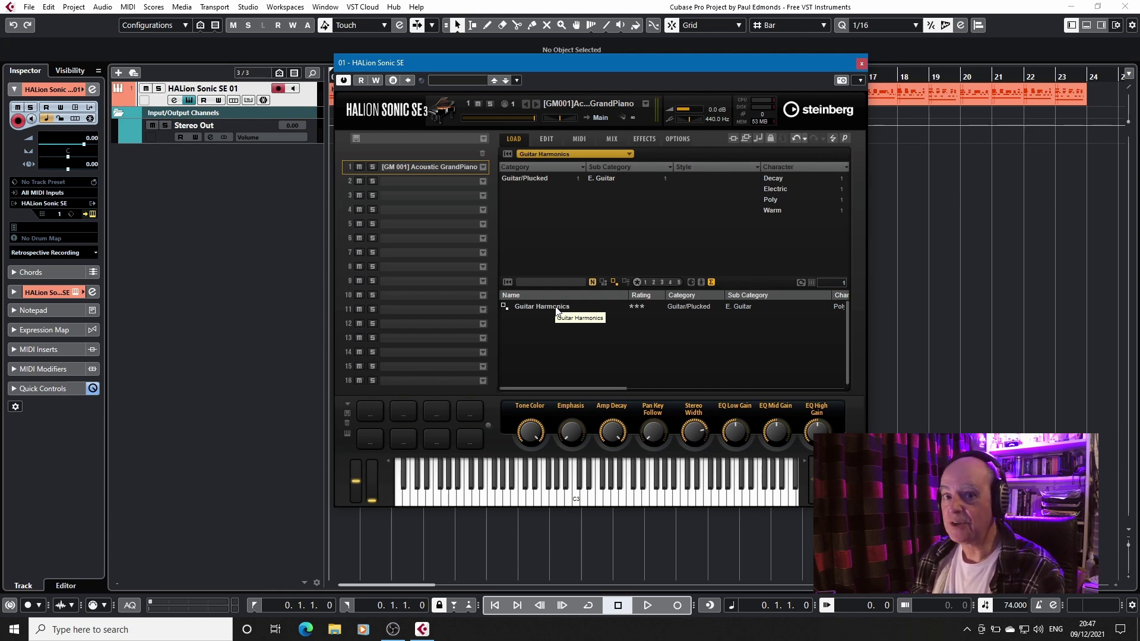
{"action": "left_click", "coordinate": [556, 310]}
{"action": "double_click", "coordinate": [554, 306]}
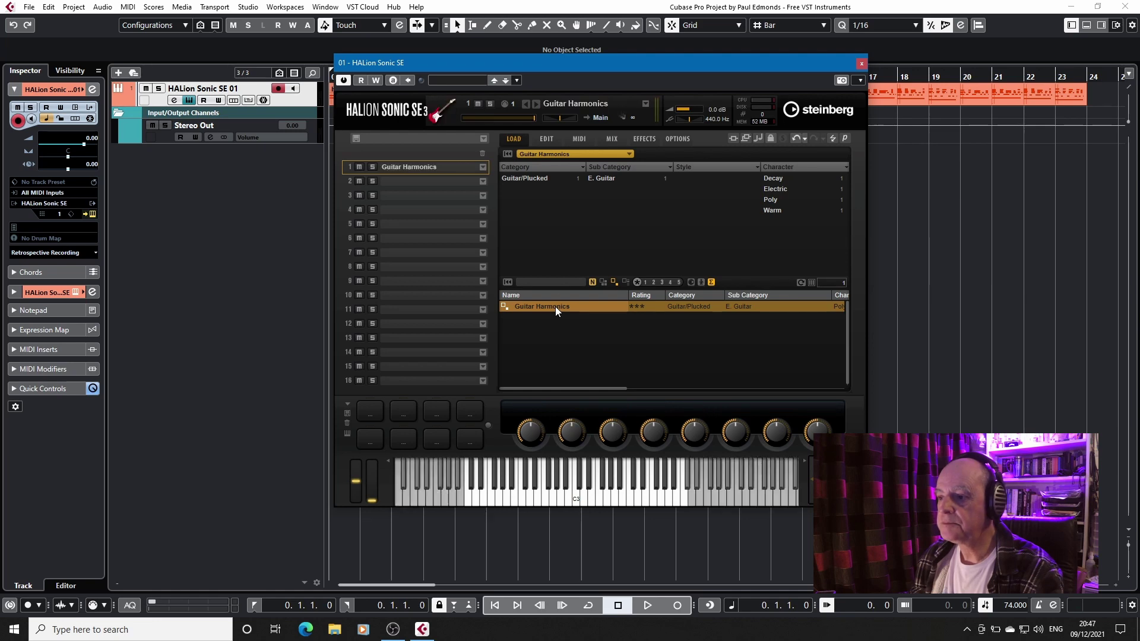
{"action": "left_click", "coordinate": [547, 137]}
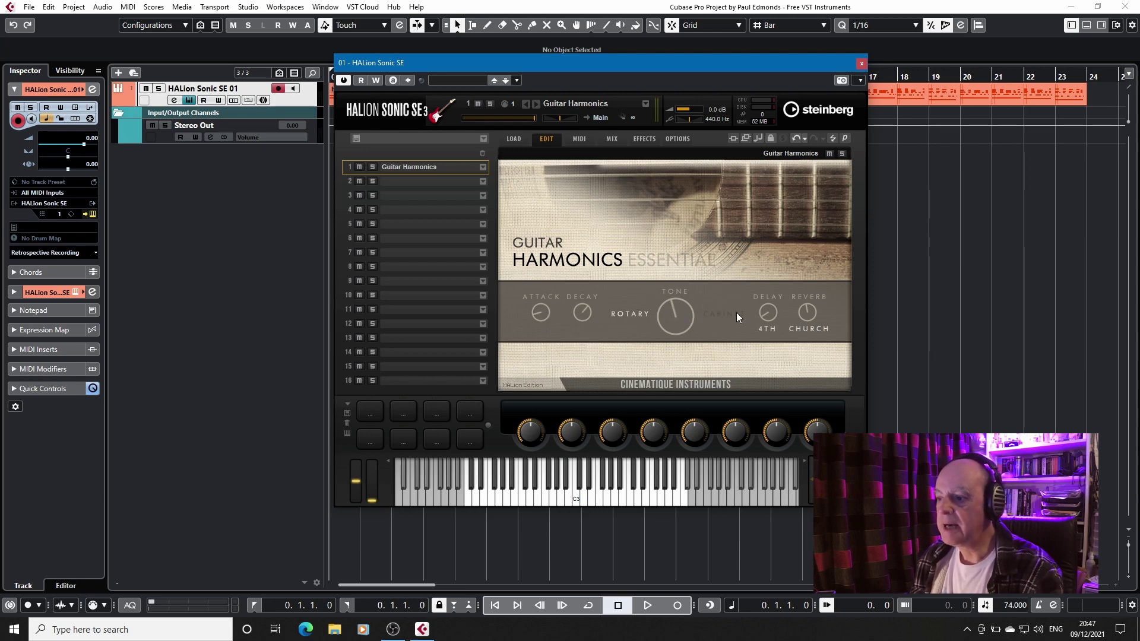
Step: Toggle the rotary effect off and on, switch off the cabinet, and lower the tone slightly
{"action": "left_click", "coordinate": [622, 318]}
{"action": "left_click", "coordinate": [619, 315]}
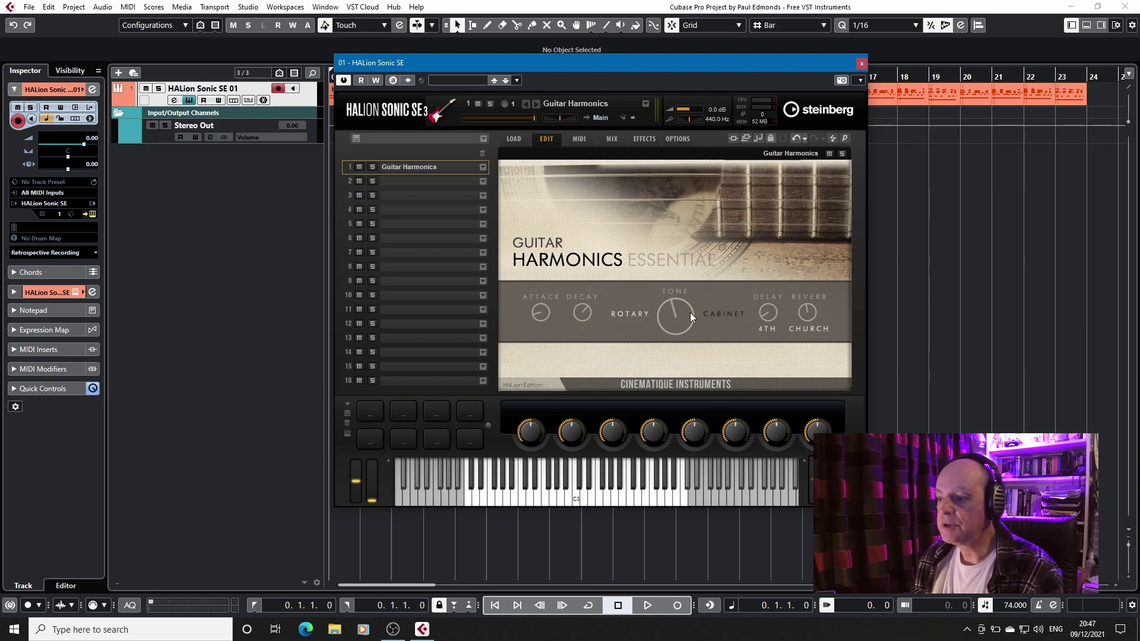
{"action": "left_click", "coordinate": [724, 318]}
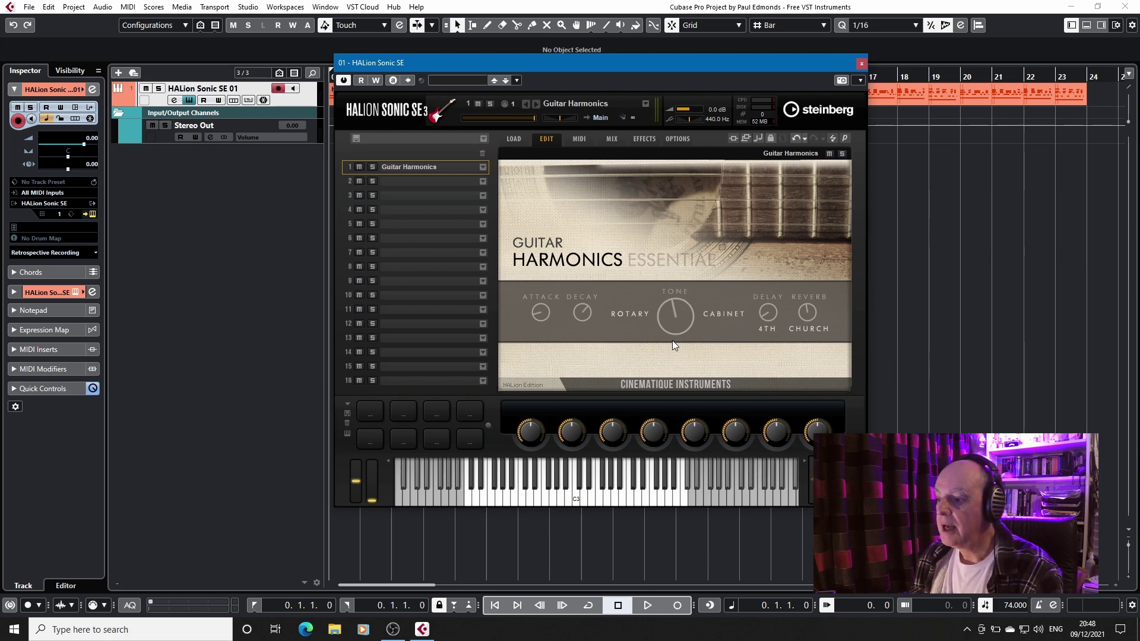
{"action": "left_click_drag", "start_coordinate": [673, 341], "coordinate": [673, 347]}
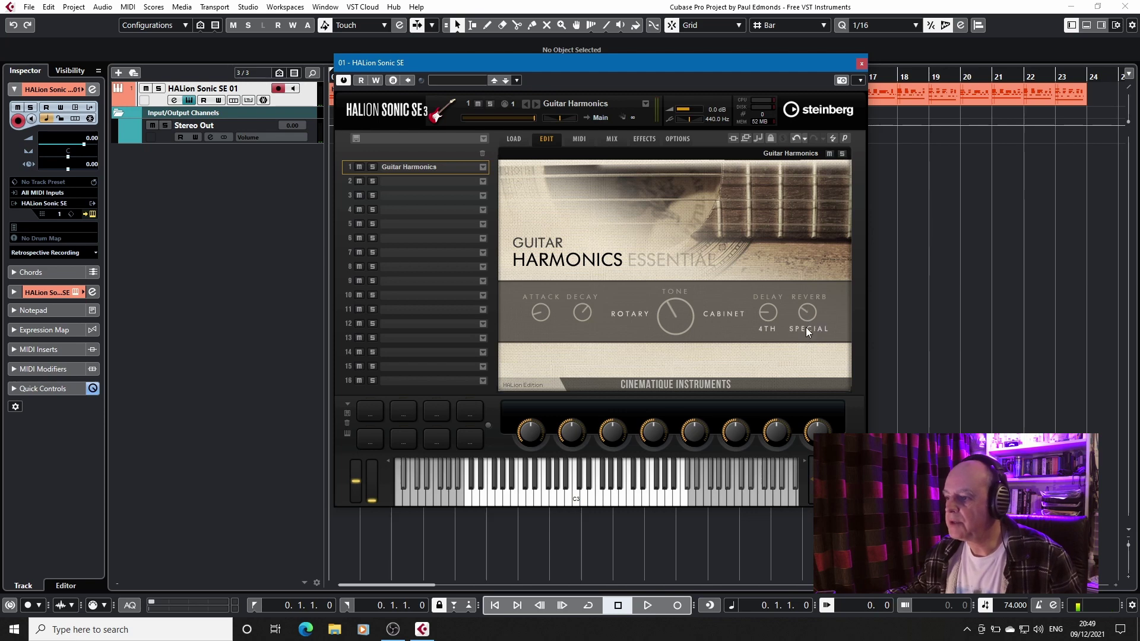
Step: Cycle the Guitar Harmonics reverb type label until it reads ROOM
{"action": "left_click", "coordinate": [810, 329]}
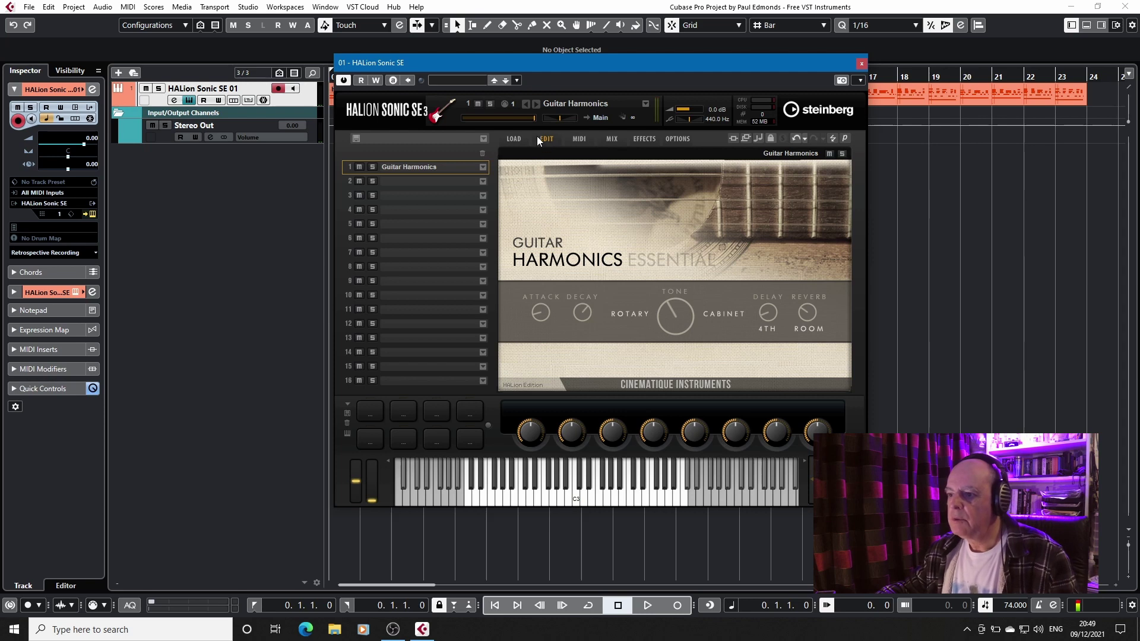
Step: Load the Alto Glockenspiel preset into slot 1 and show its Essential edit page
{"action": "left_click", "coordinate": [513, 138]}
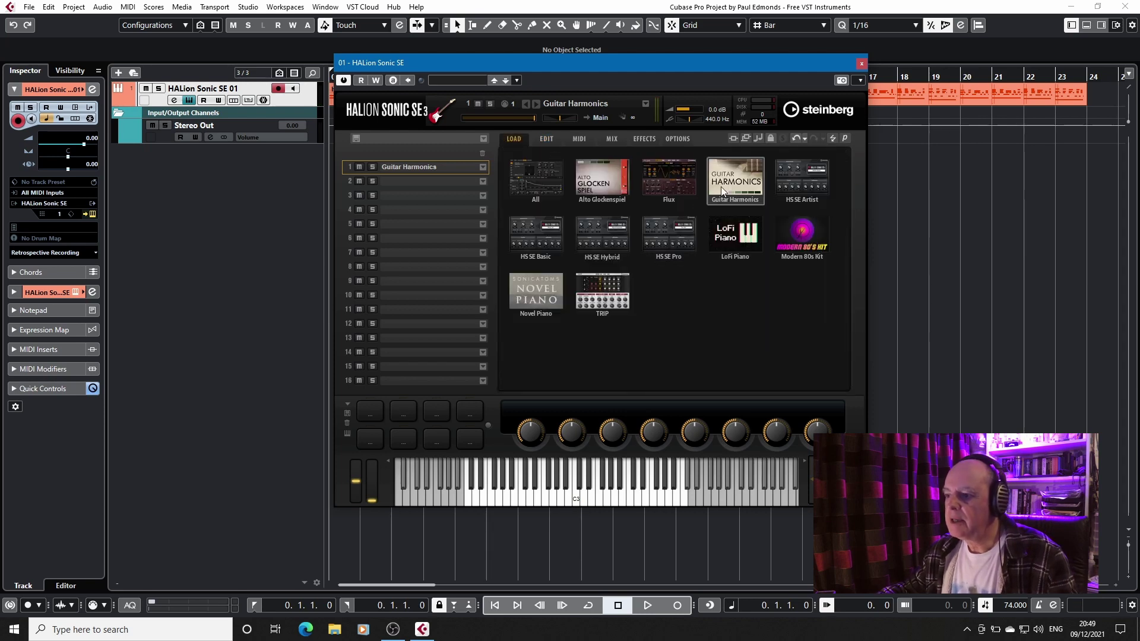
{"action": "left_click", "coordinate": [599, 175]}
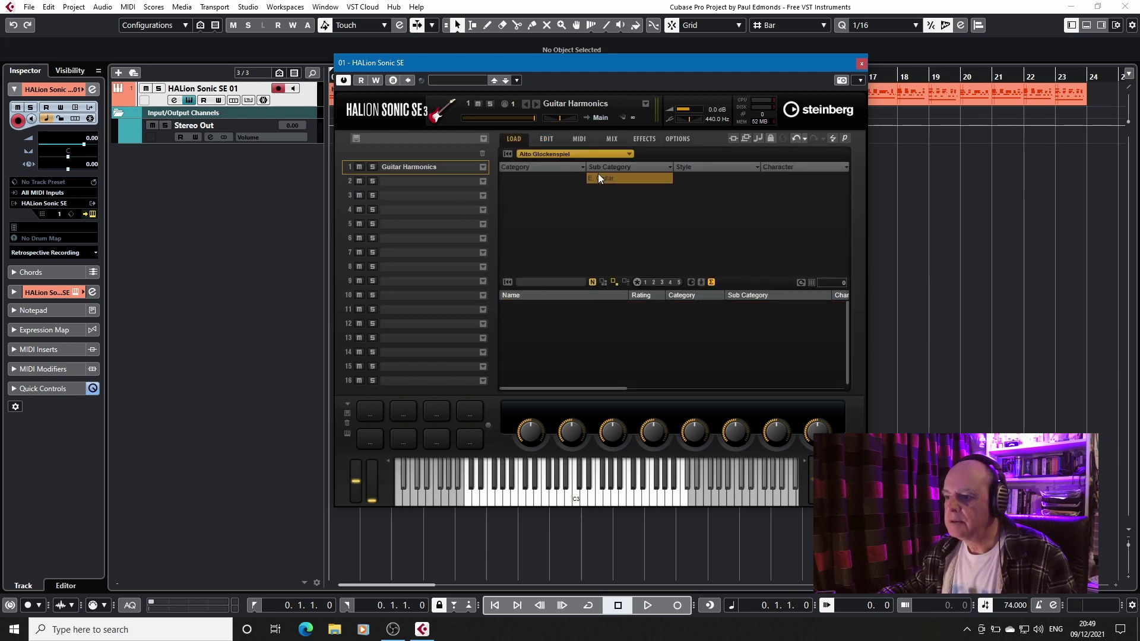
{"action": "left_click", "coordinate": [579, 154]}
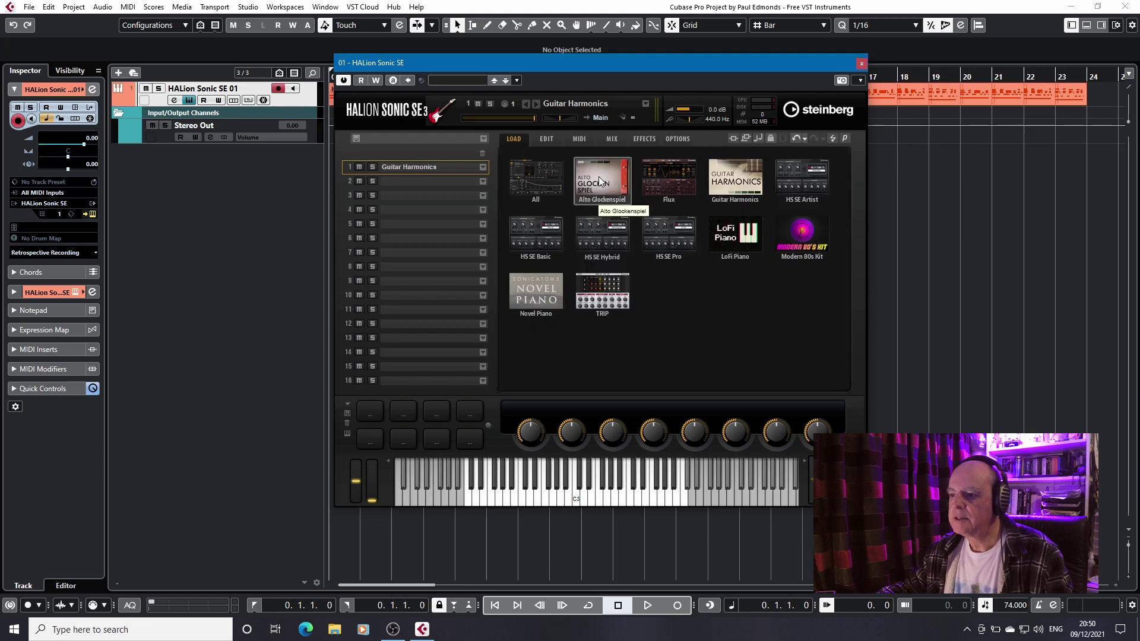
{"action": "left_click", "coordinate": [600, 174]}
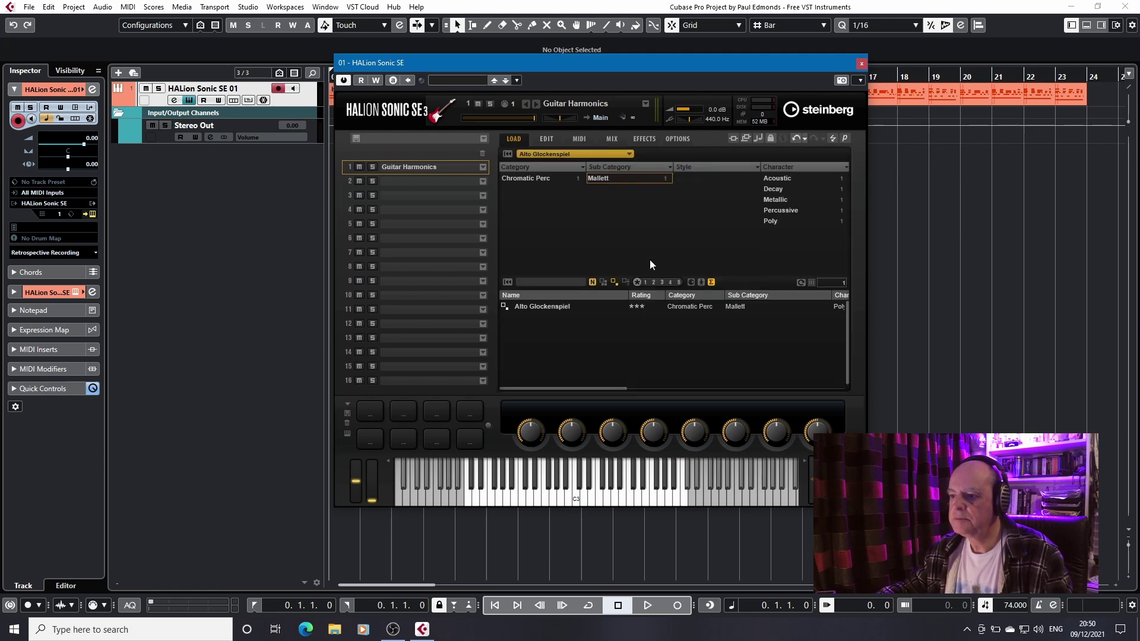
{"action": "left_click", "coordinate": [546, 307]}
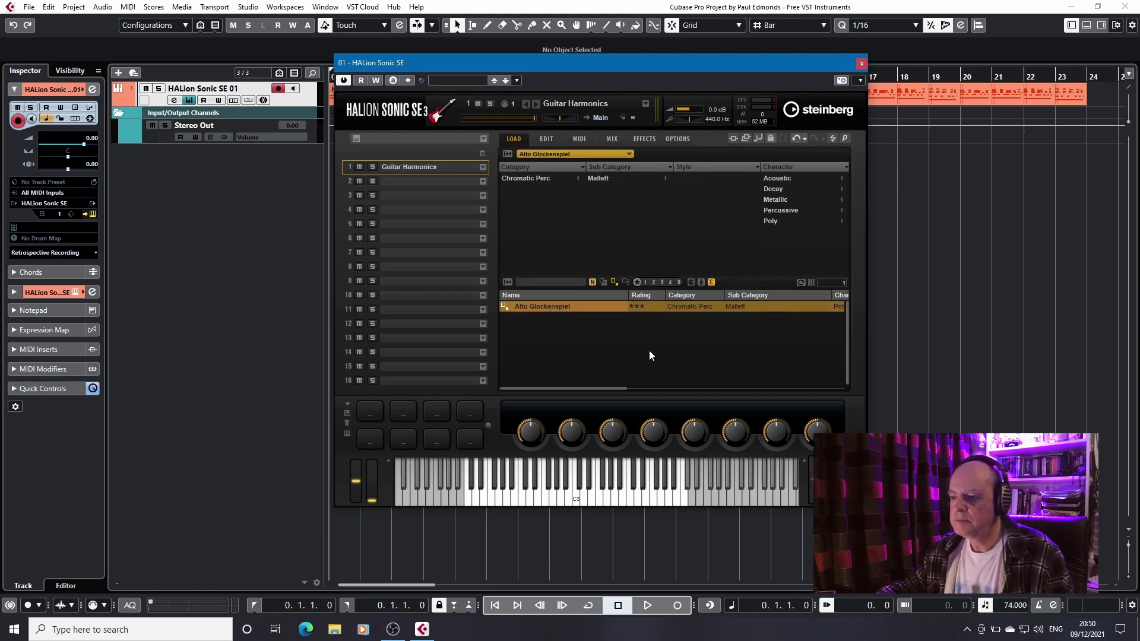
{"action": "double_click", "coordinate": [600, 307]}
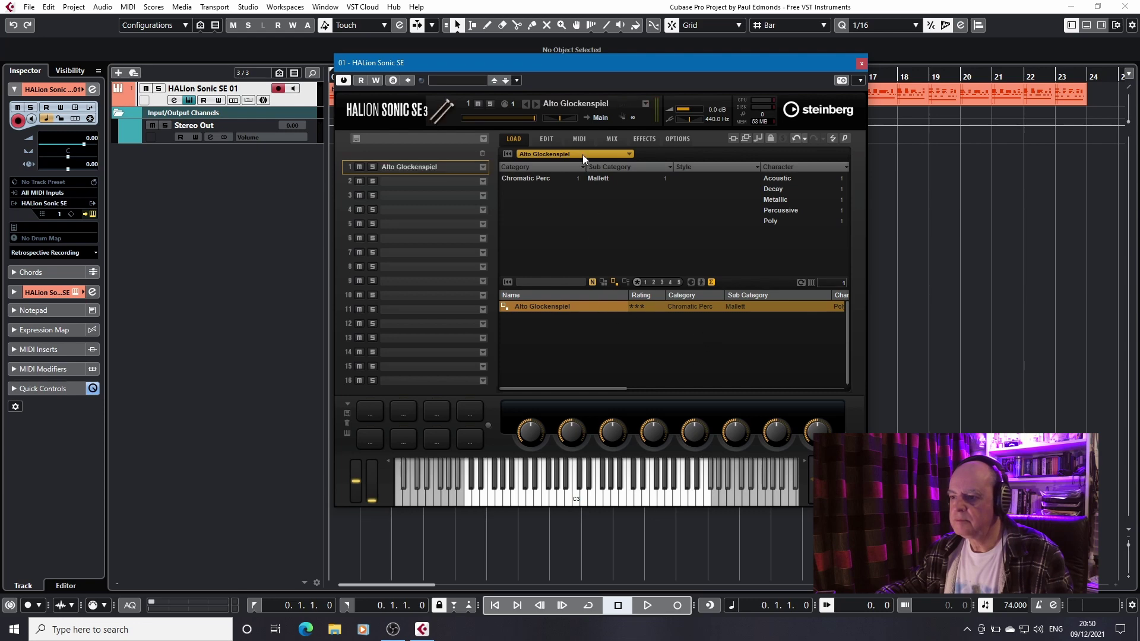
{"action": "left_click", "coordinate": [547, 138]}
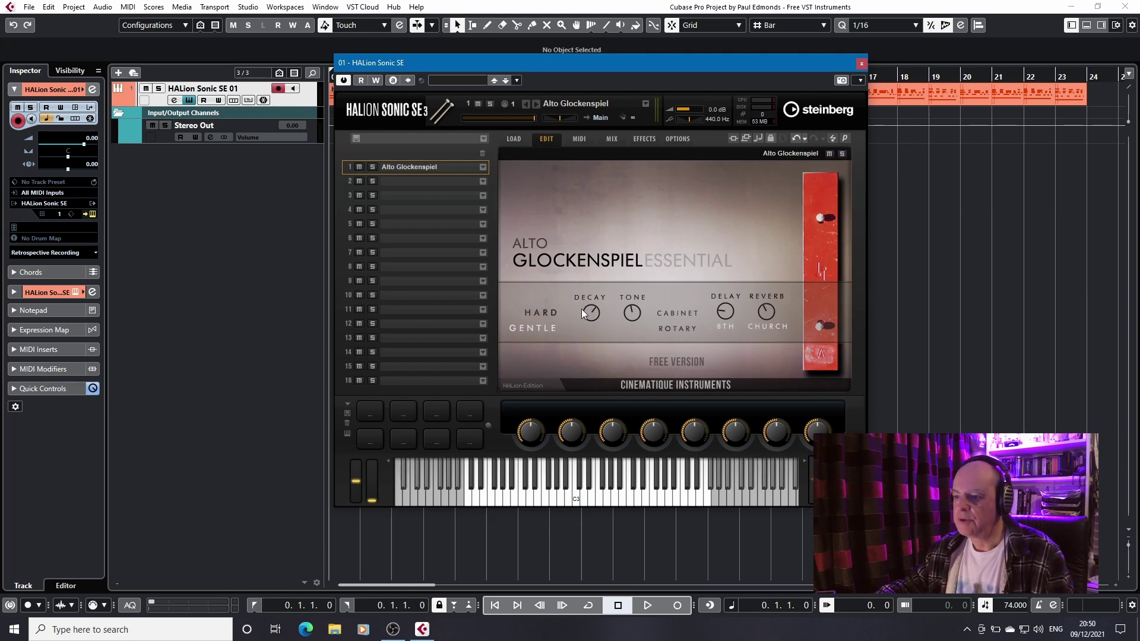
Step: Toggle the cabinet switch, turn the glockenspiel delay from 8TH to 4TH, and select HARD
{"action": "left_click", "coordinate": [666, 311]}
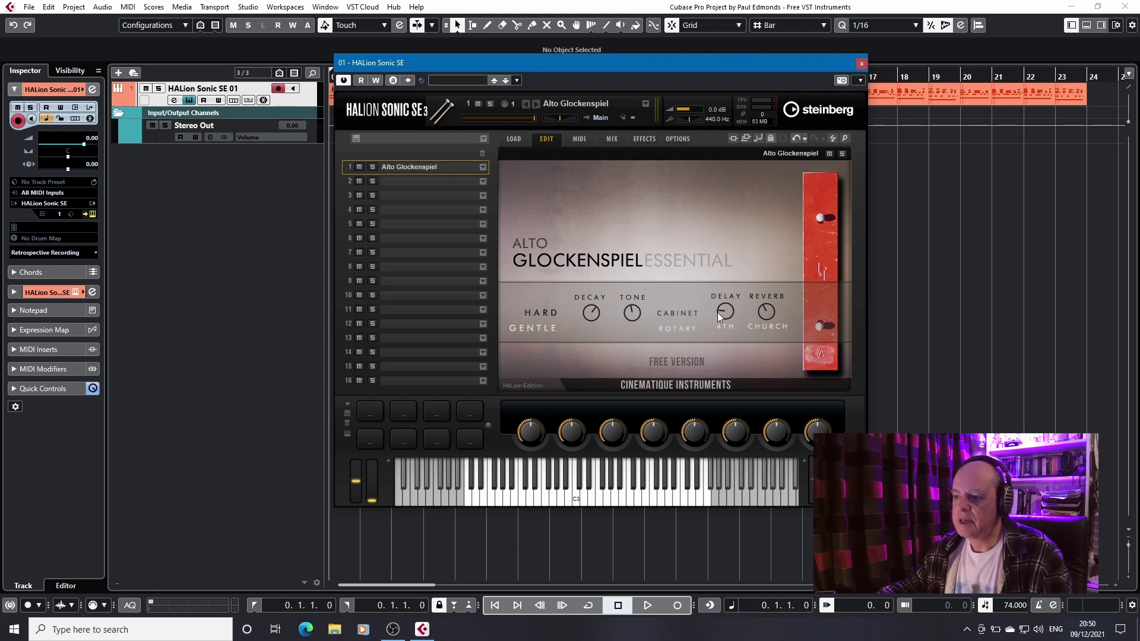
{"action": "left_click_drag", "start_coordinate": [717, 315], "coordinate": [716, 301]}
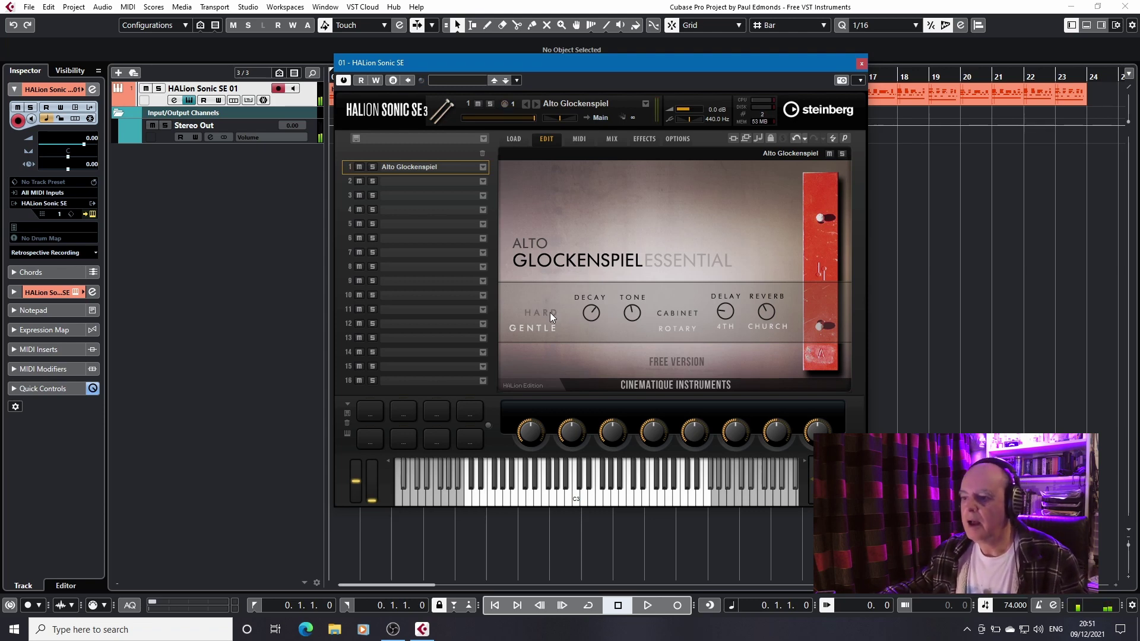
{"action": "left_click", "coordinate": [550, 312]}
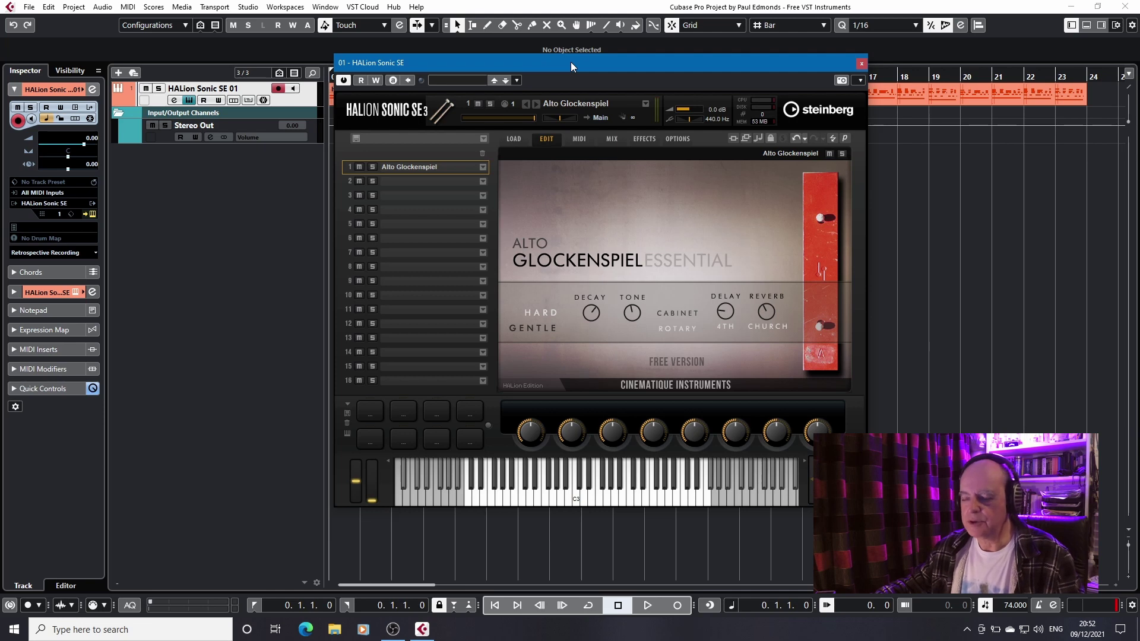
Step: Move the HALion window down to reveal the MIDI part and list the Novel Piano presets
{"action": "left_click_drag", "start_coordinate": [570, 61], "coordinate": [587, 119]}
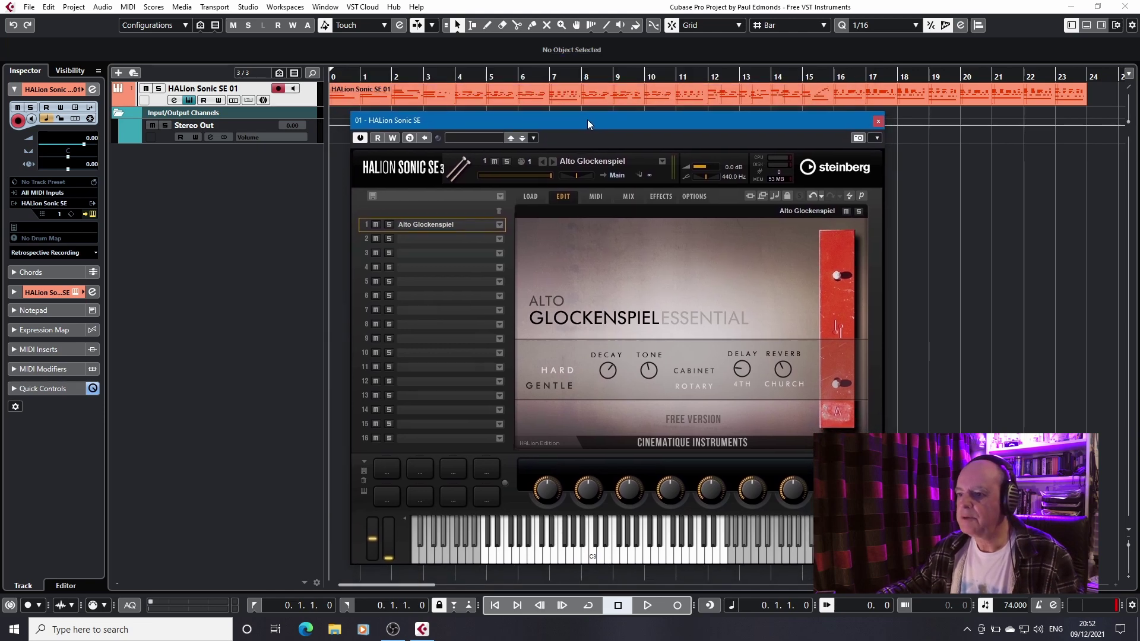
{"action": "left_click", "coordinate": [530, 197]}
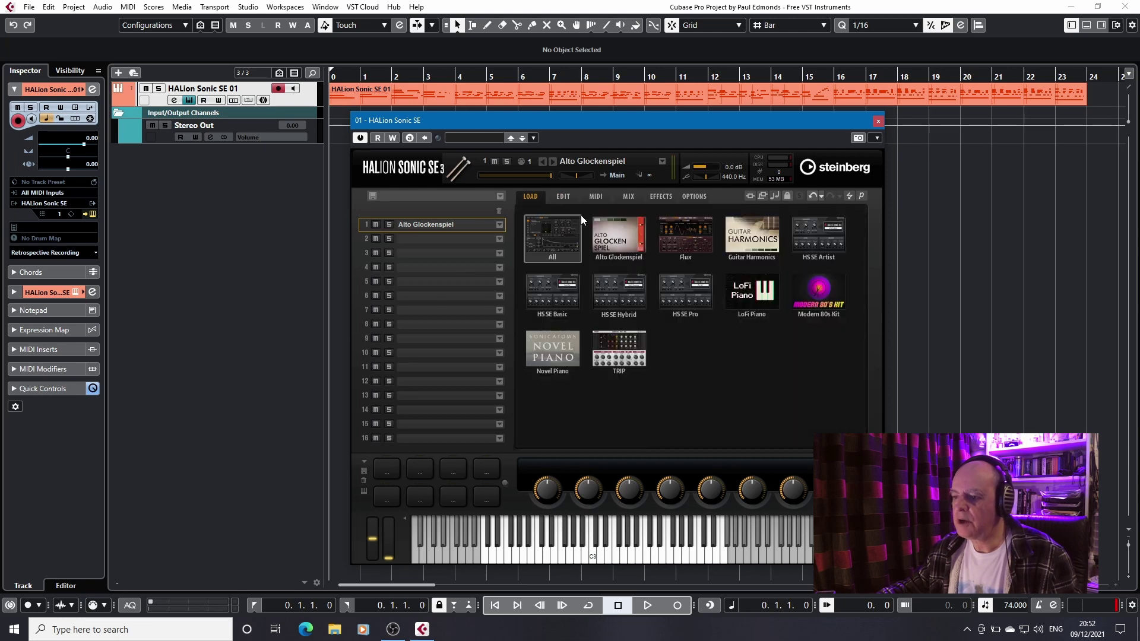
{"action": "left_click", "coordinate": [550, 357]}
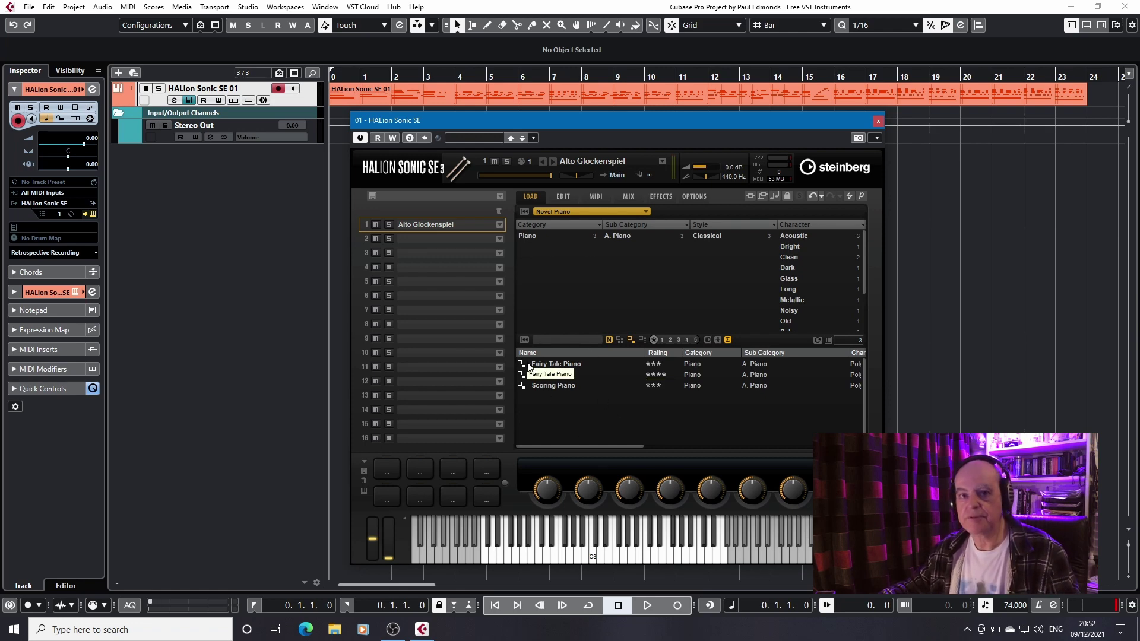
Step: Load Fairy Tale Piano, play the project, lower release noise and raise the character amount
{"action": "double_click", "coordinate": [565, 365]}
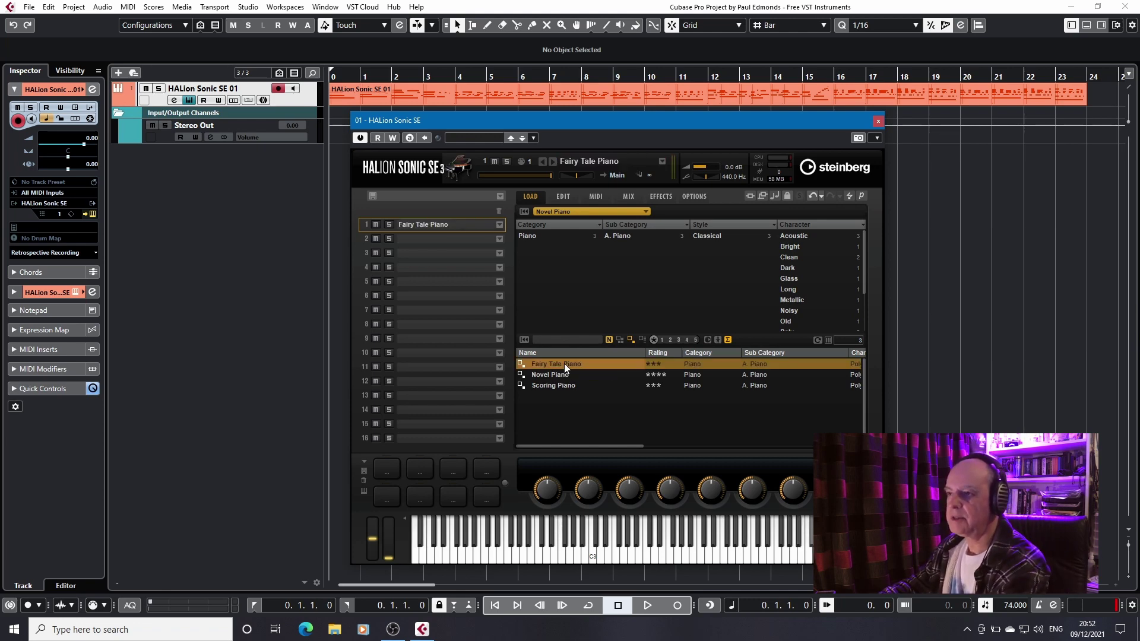
{"action": "key", "text": "space"}
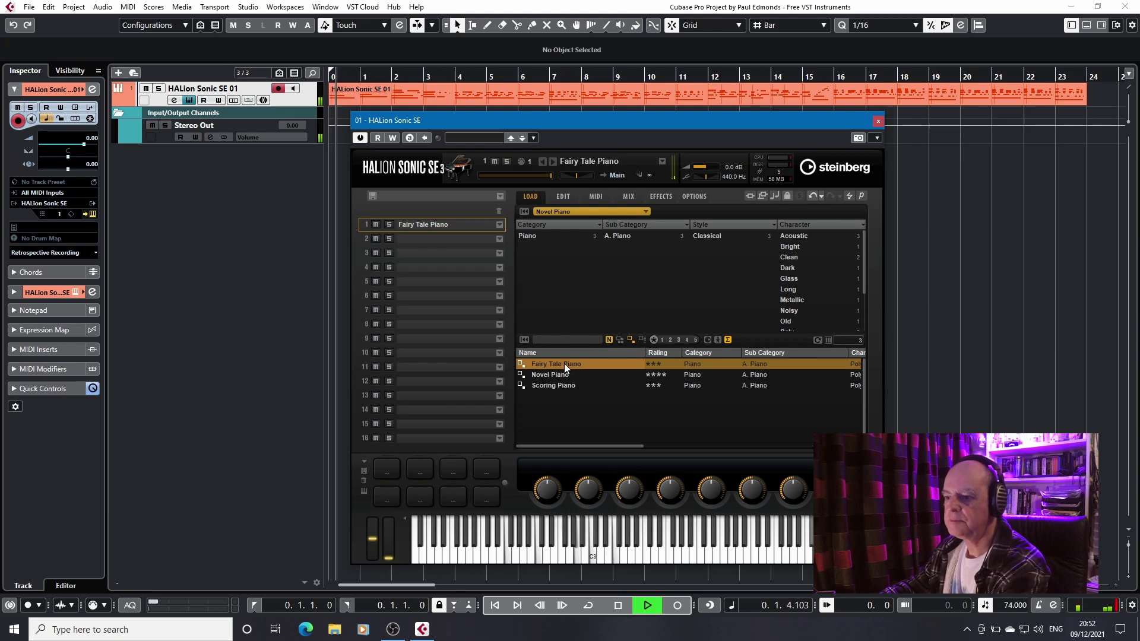
{"action": "left_click", "coordinate": [561, 195]}
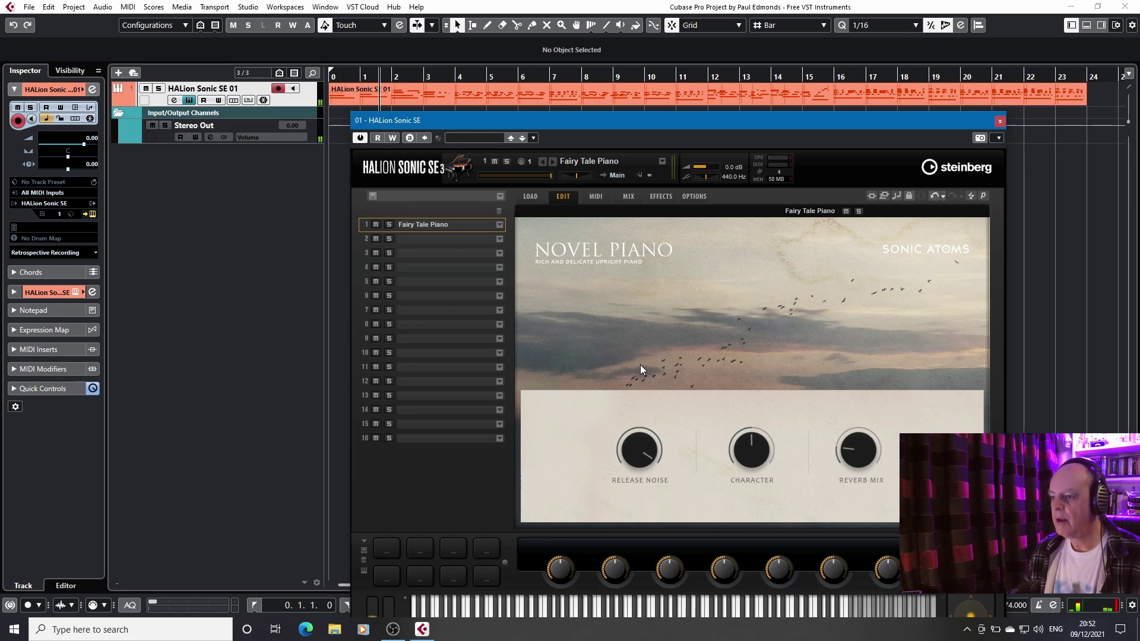
{"action": "scroll", "coordinate": [637, 450], "scroll_direction": "up", "scroll_amount": 3}
{"action": "left_click_drag", "start_coordinate": [644, 496], "coordinate": [653, 534]}
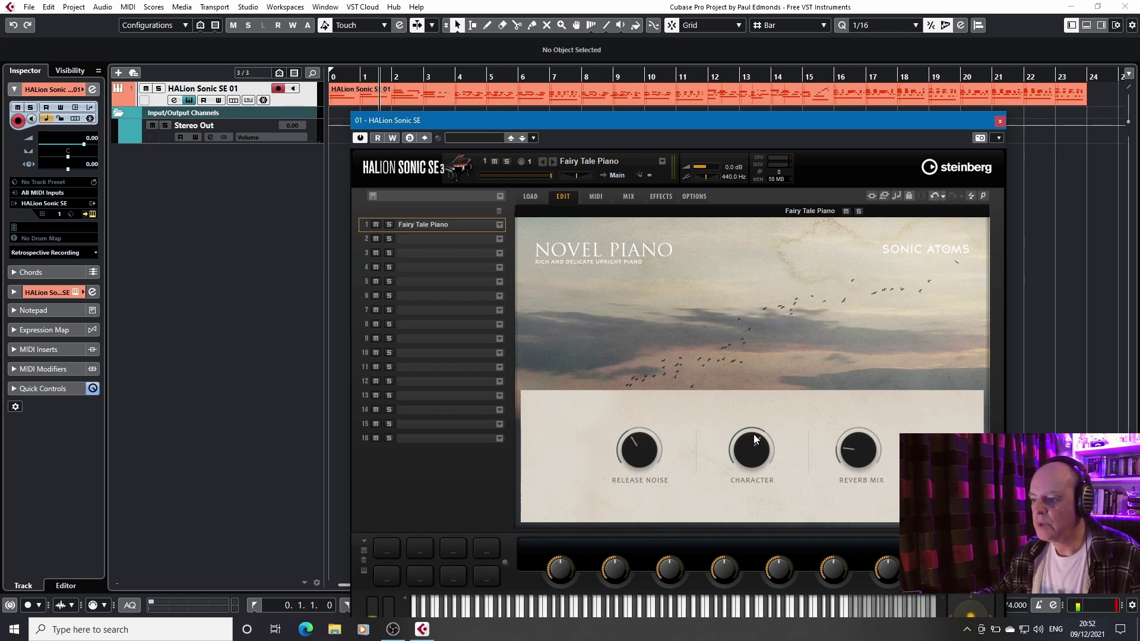
{"action": "left_click_drag", "start_coordinate": [753, 433], "coordinate": [748, 447]}
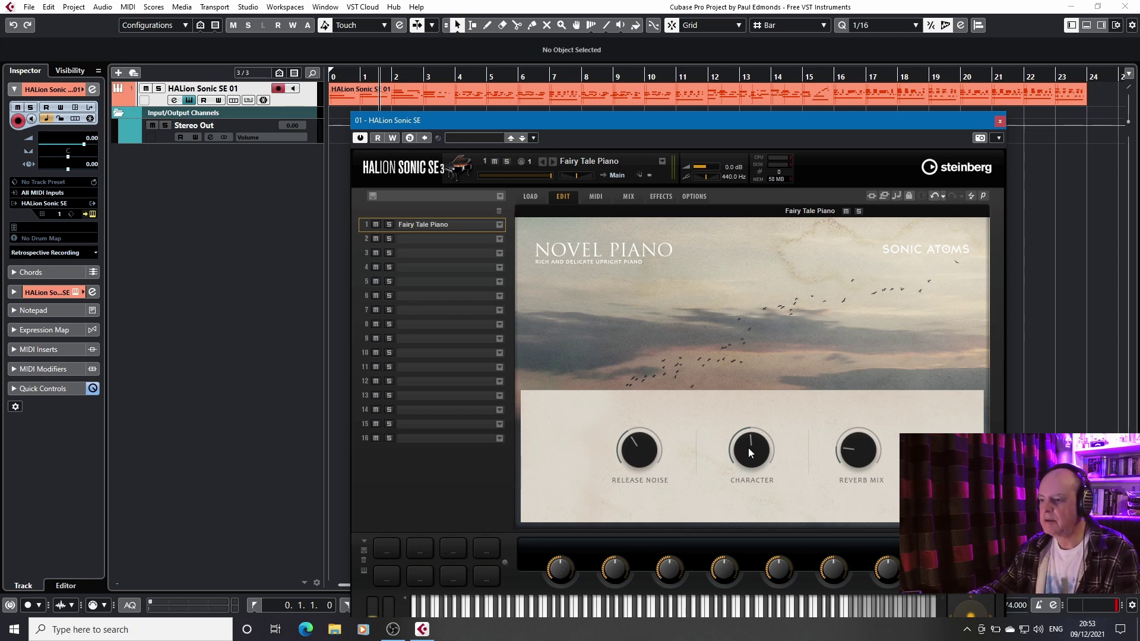
{"action": "left_click_drag", "start_coordinate": [748, 448], "coordinate": [771, 343]}
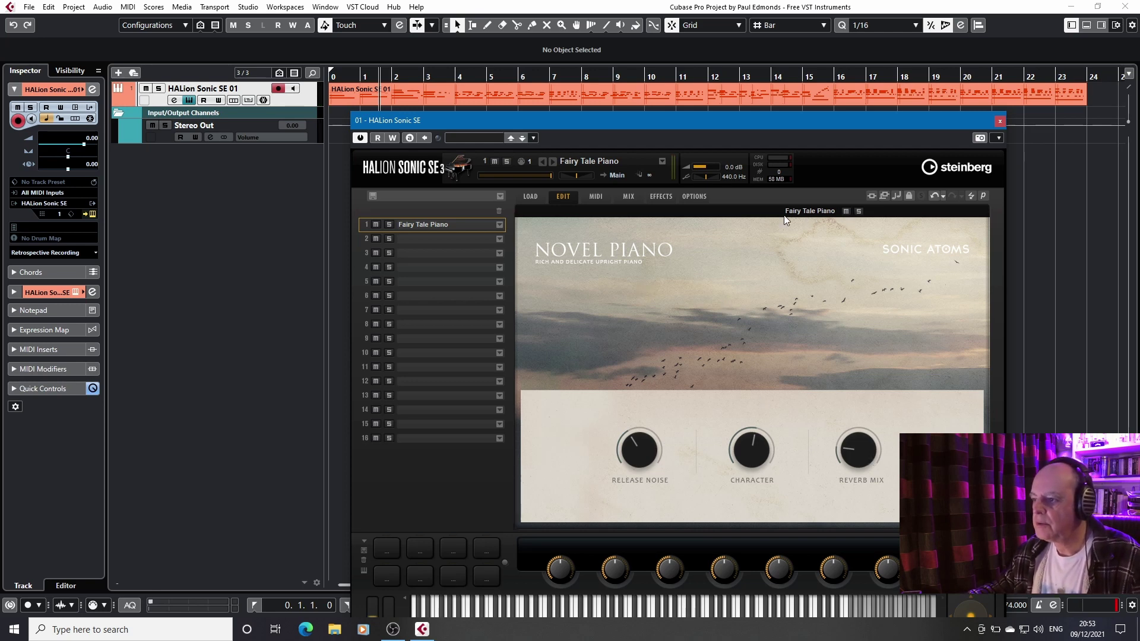
{"action": "left_click", "coordinate": [530, 196]}
Step: Load the Novel Piano preset, show its edit controls, and play the project
{"action": "left_click", "coordinate": [554, 375]}
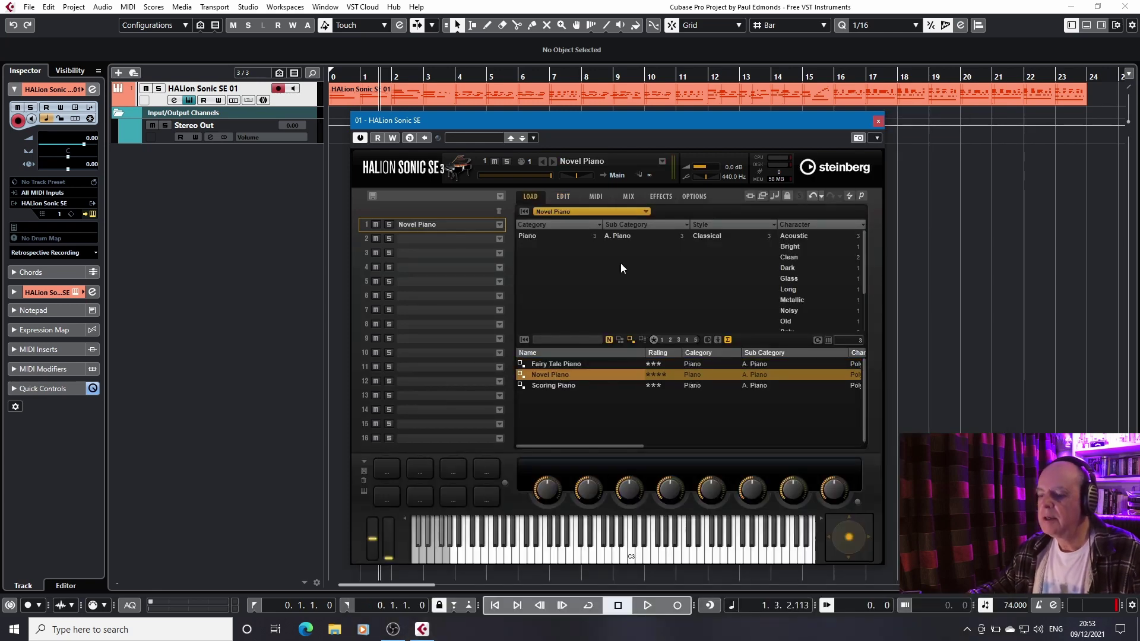
{"action": "left_click", "coordinate": [563, 197]}
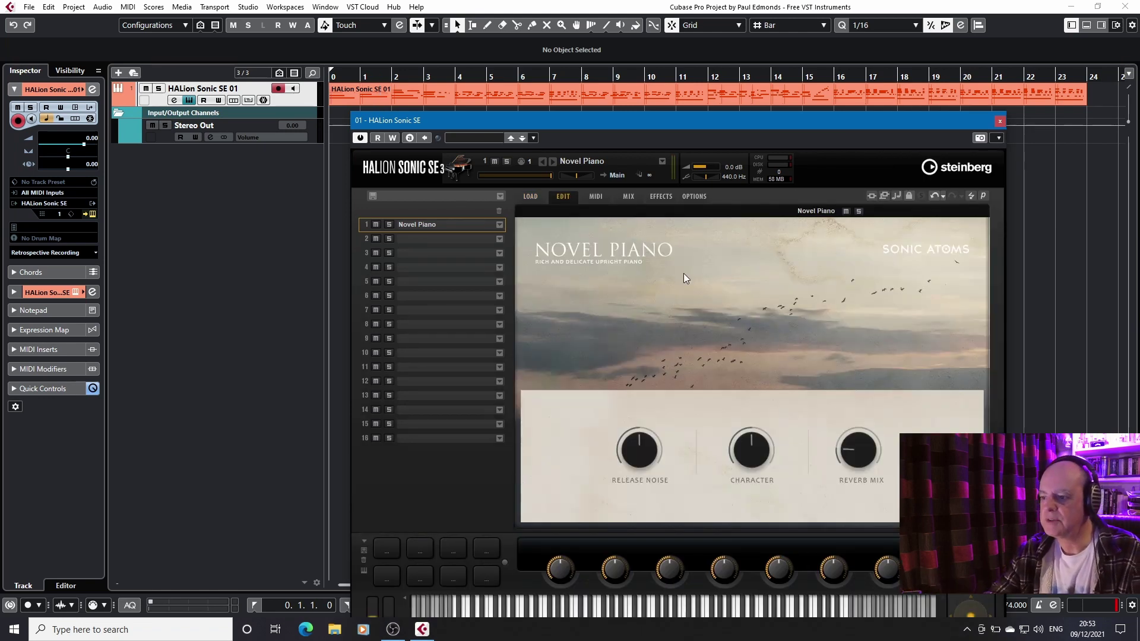
{"action": "key", "text": "space"}
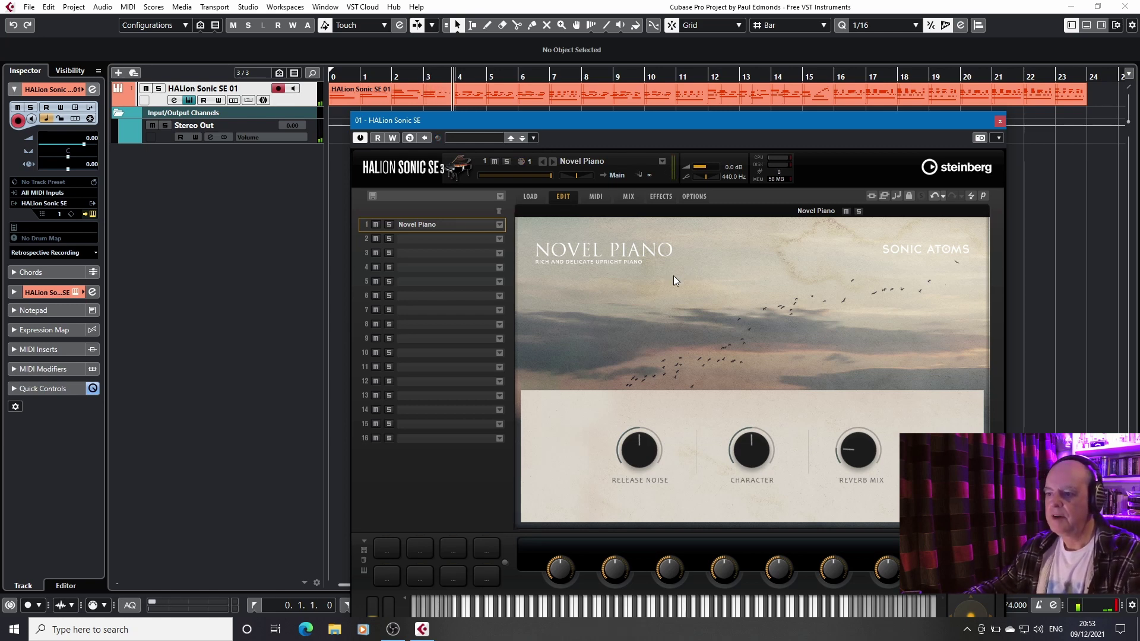
Step: Load the Scoring Piano preset into slot 1, show its sound controls, and play the project
{"action": "left_click", "coordinate": [526, 196]}
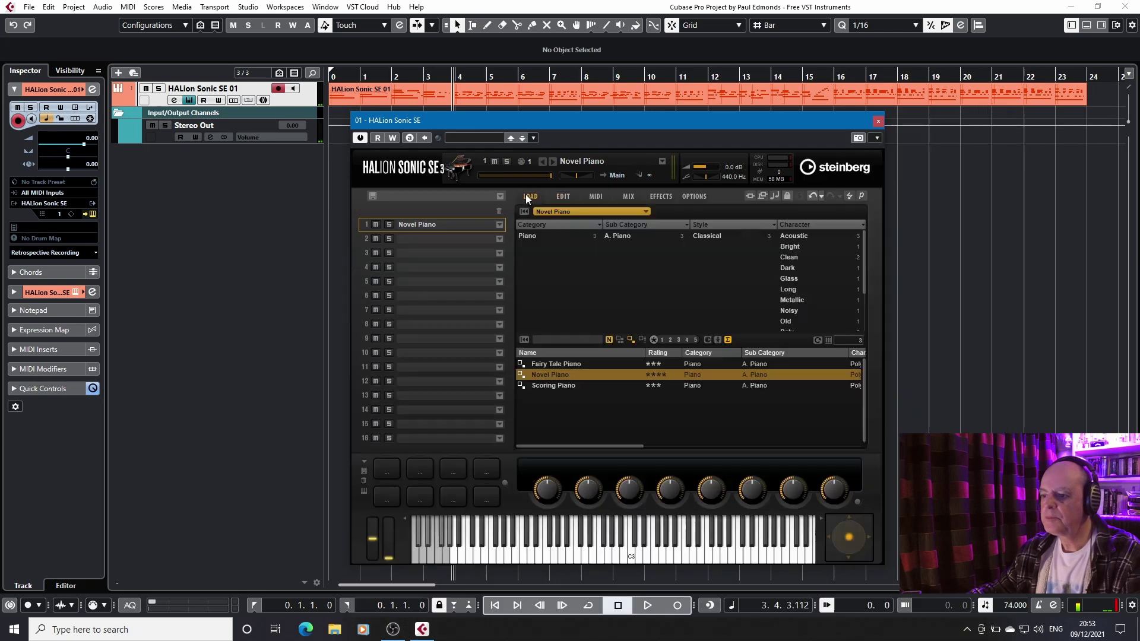
{"action": "left_click", "coordinate": [551, 384]}
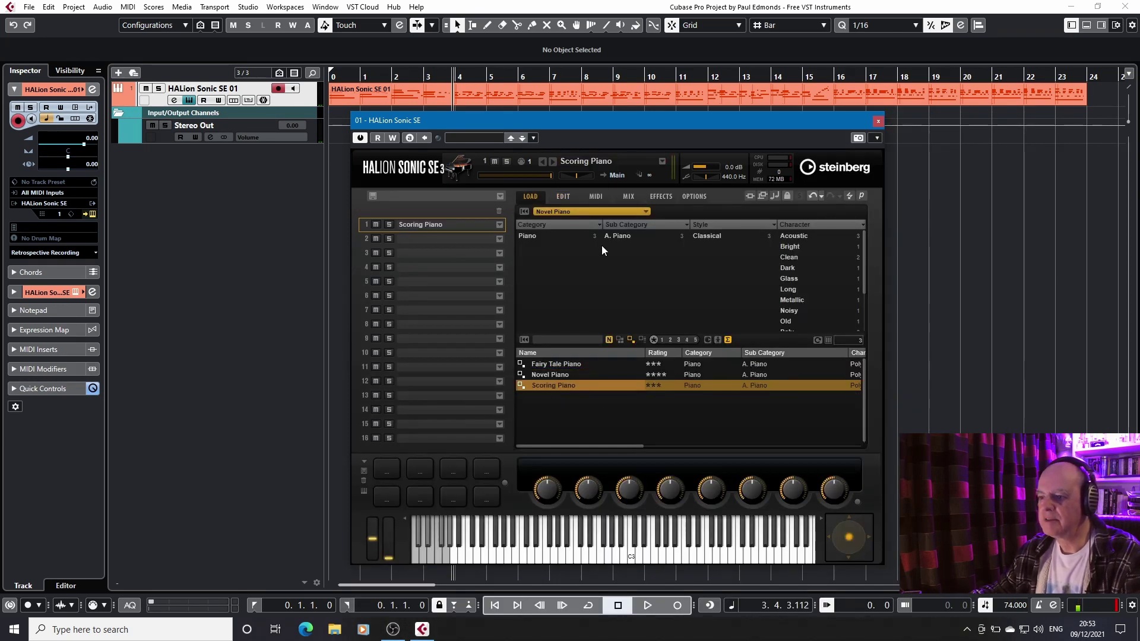
{"action": "left_click", "coordinate": [554, 196]}
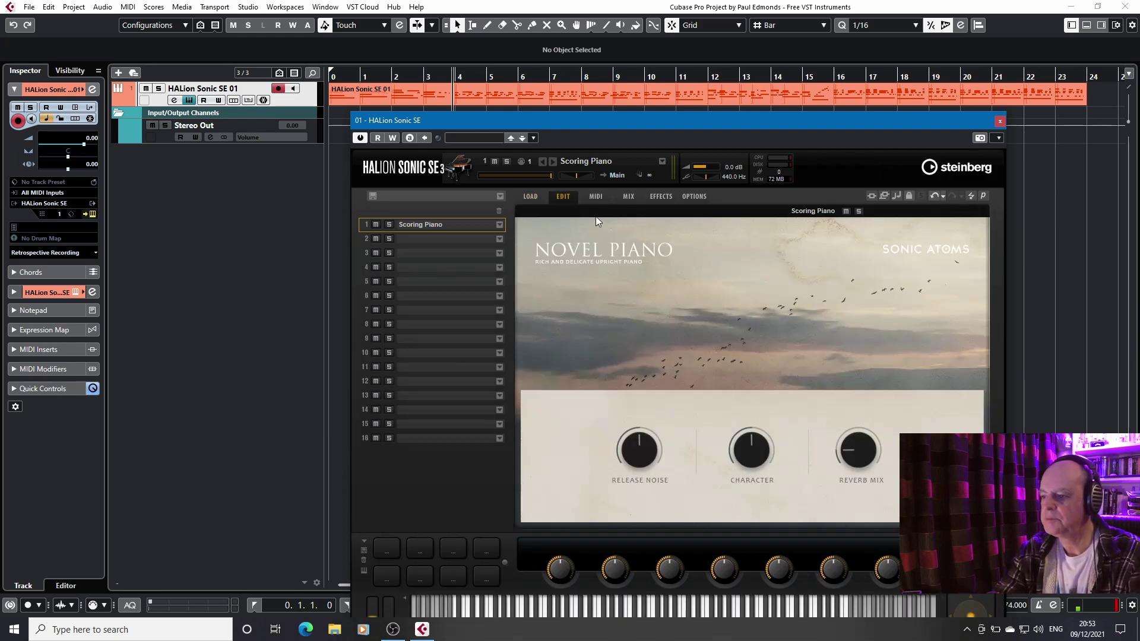
{"action": "key", "text": "space"}
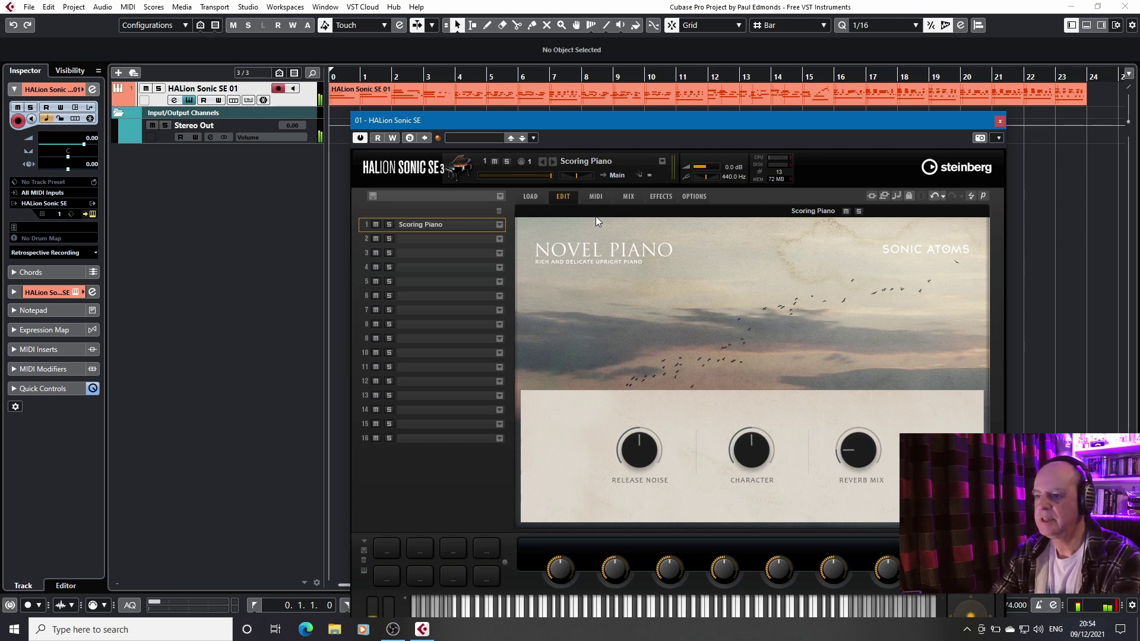
{"action": "key", "text": "space"}
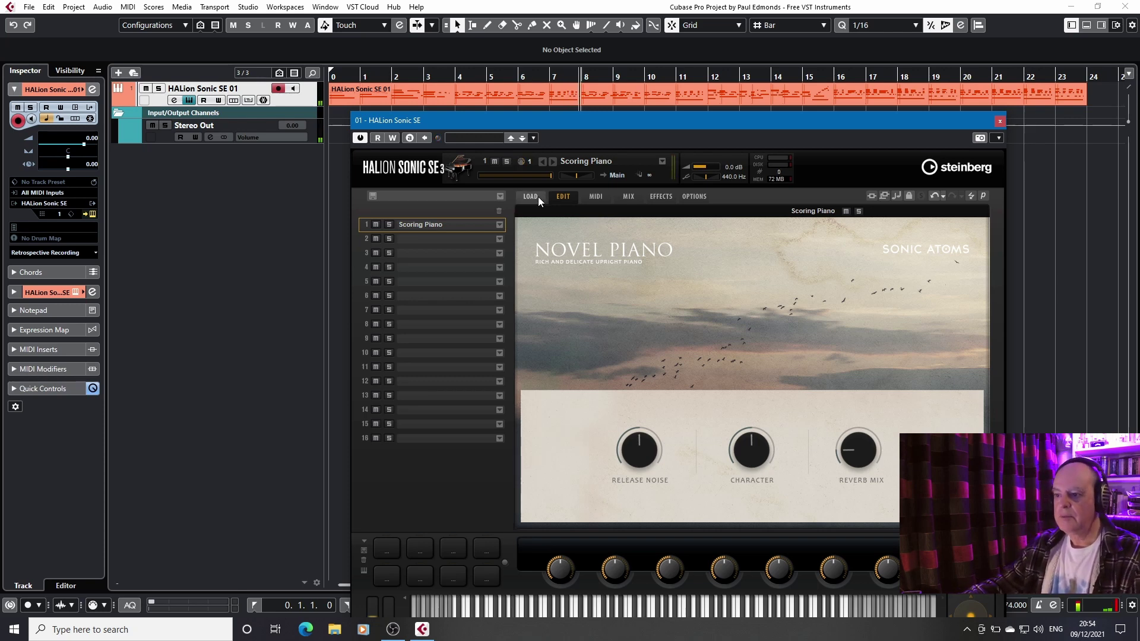
Step: Browse the LoFi Piano library presets and load Autumn Breeze into slot 1
{"action": "left_click", "coordinate": [535, 196]}
{"action": "left_click", "coordinate": [596, 212]}
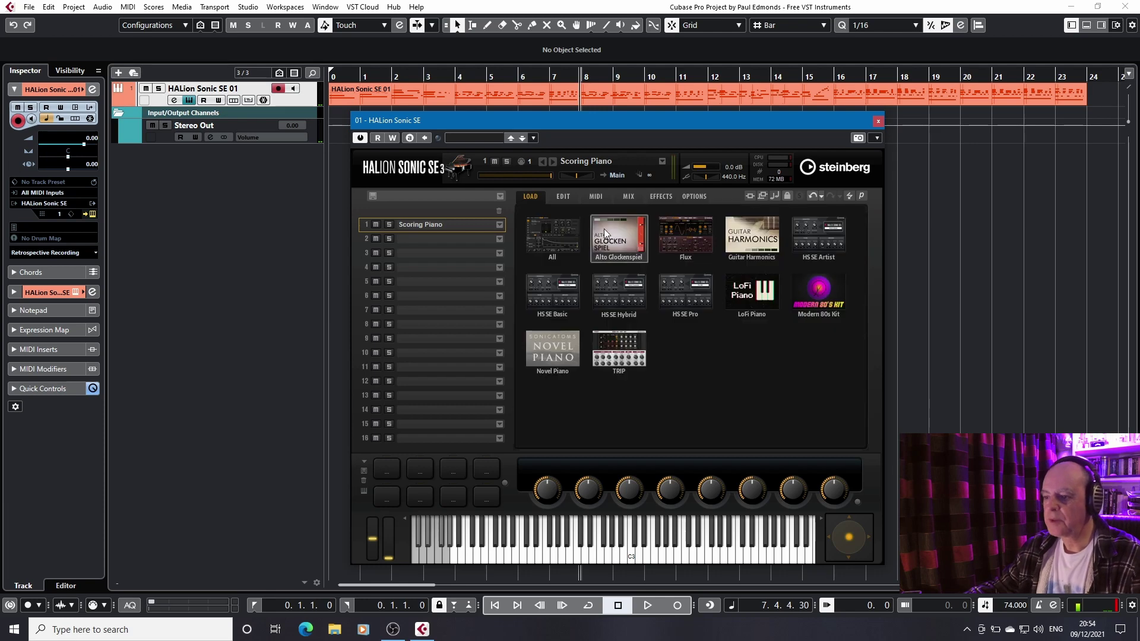
{"action": "left_click", "coordinate": [764, 295]}
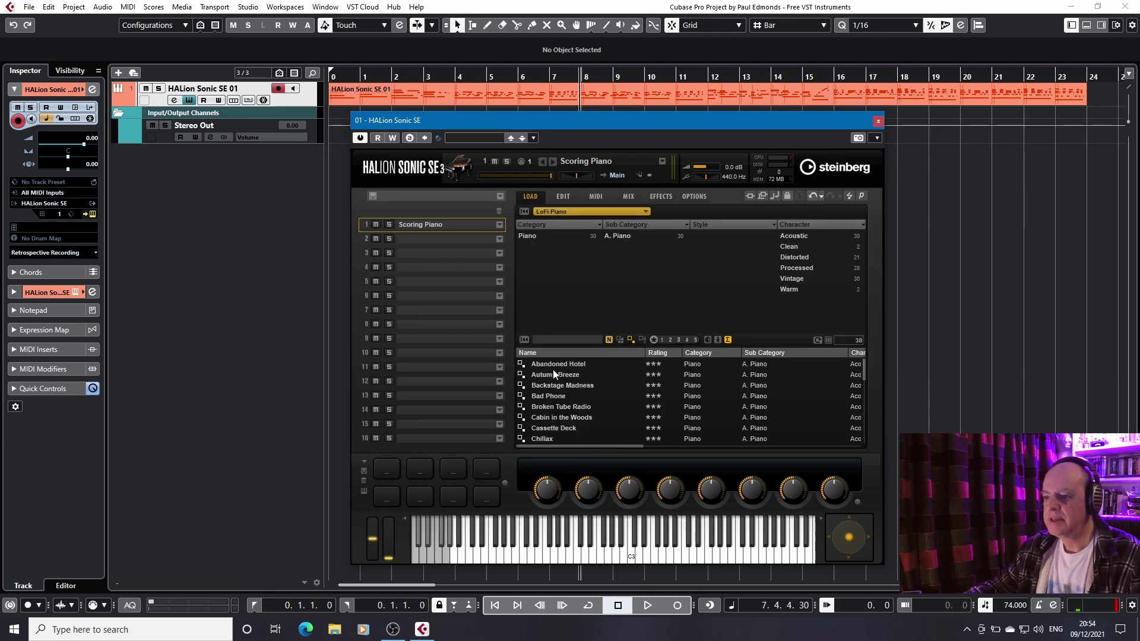
{"action": "scroll", "coordinate": [608, 398], "scroll_direction": "down", "scroll_amount": 8}
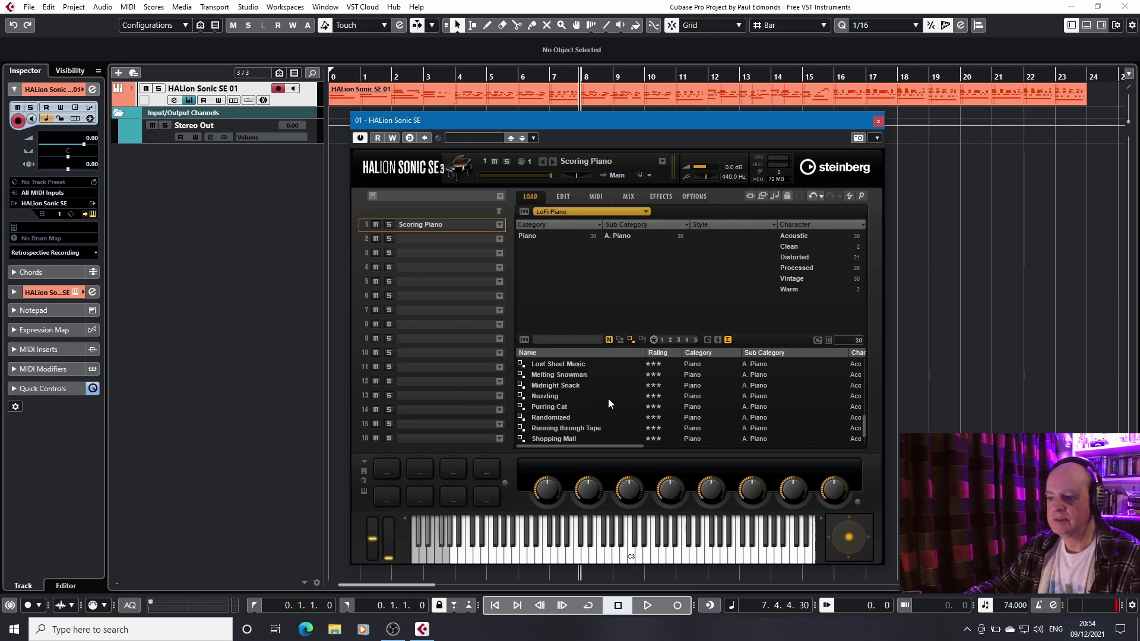
{"action": "scroll", "coordinate": [608, 399], "scroll_direction": "up", "scroll_amount": 8}
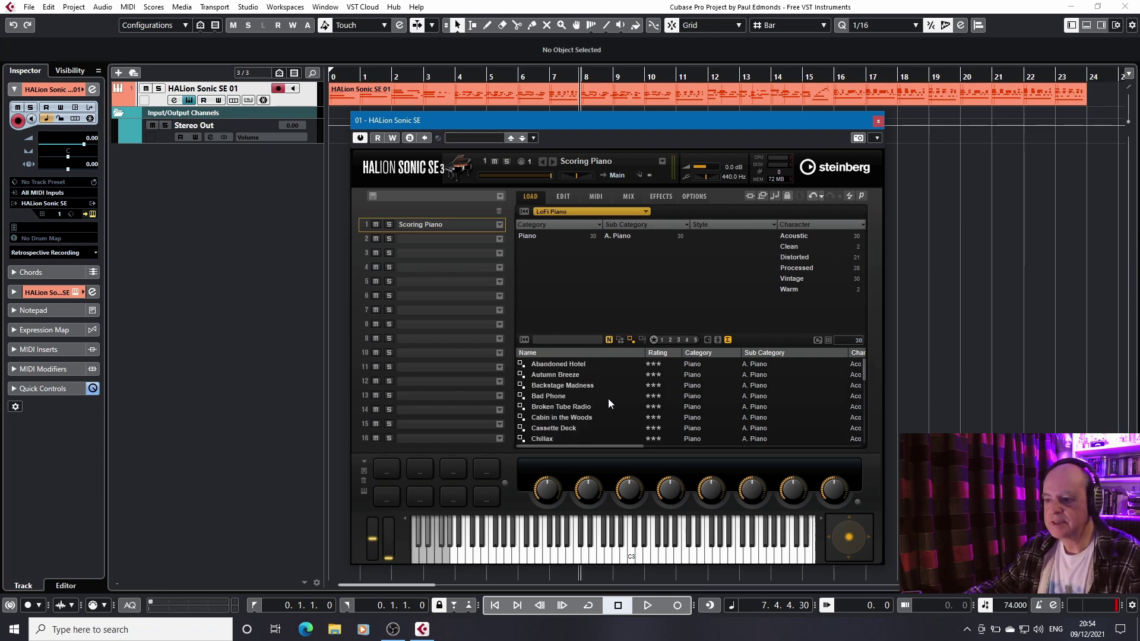
{"action": "double_click", "coordinate": [565, 374]}
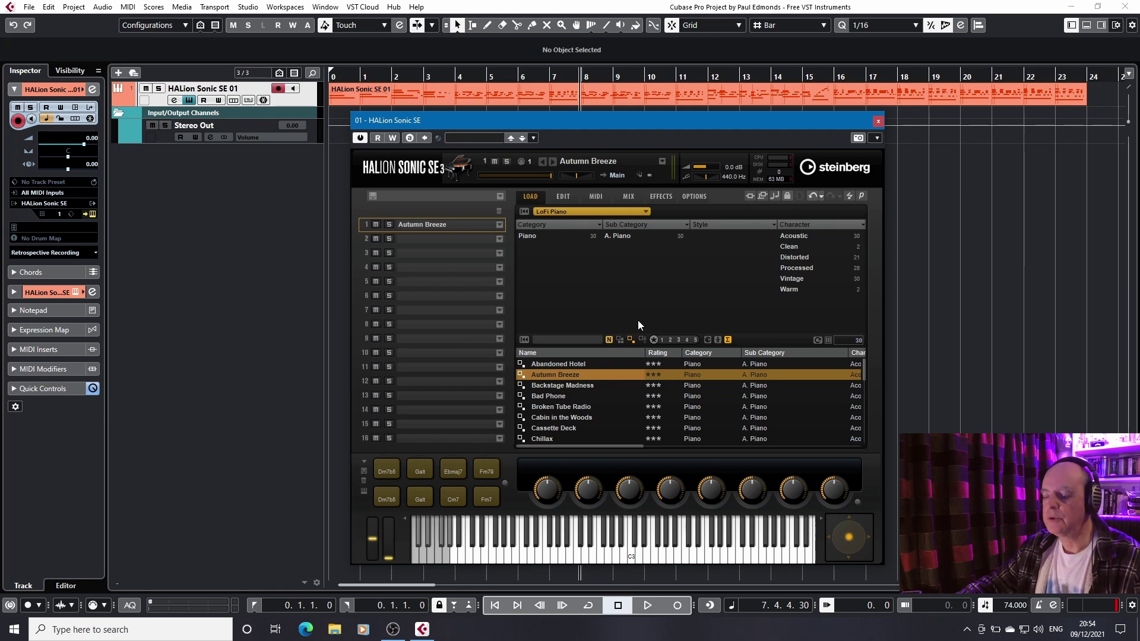
Step: Show LoFi Piano's edit page and randomise its effects twice, landing on Flutter 35, Reverb 33 Backstage
{"action": "left_click", "coordinate": [562, 197]}
{"action": "left_click_drag", "start_coordinate": [657, 117], "coordinate": [530, 34]}
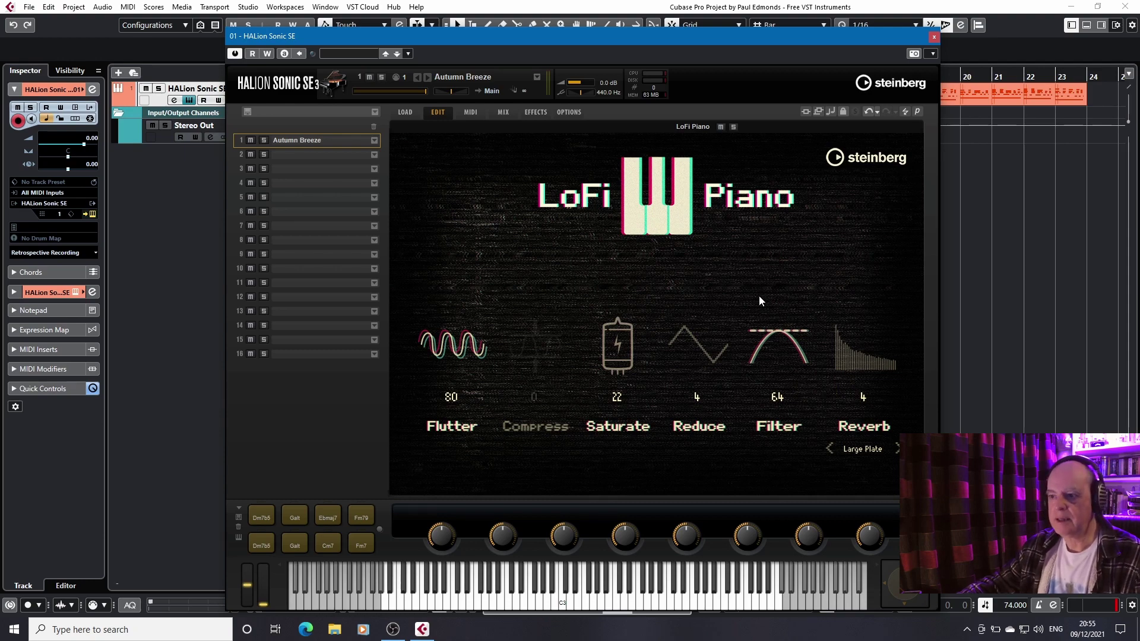
{"action": "left_click", "coordinate": [663, 235]}
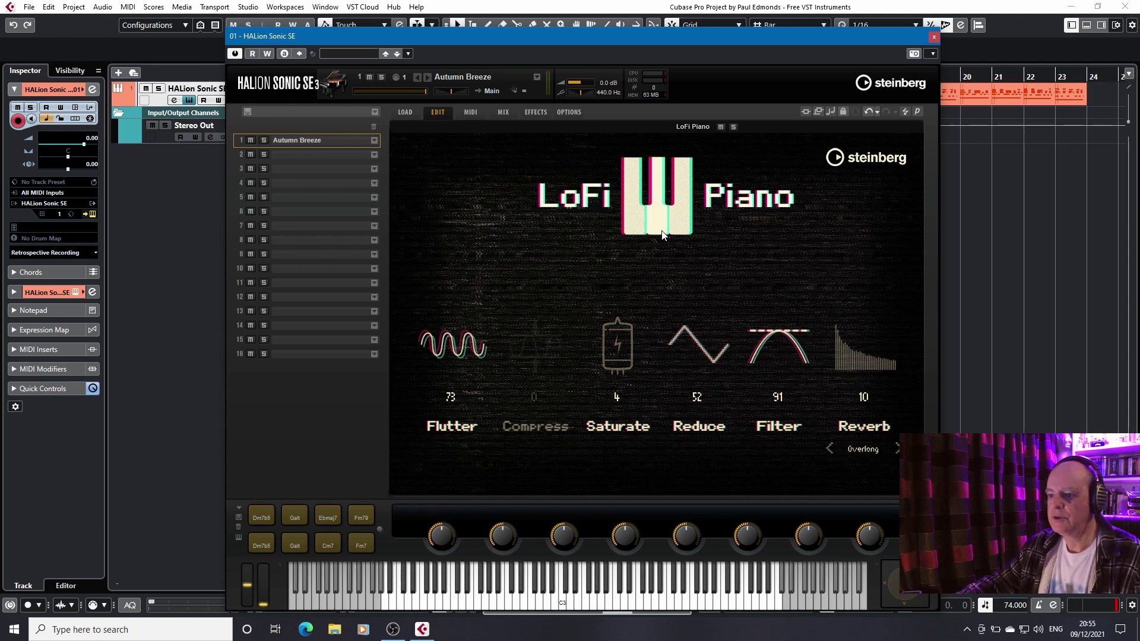
{"action": "left_click", "coordinate": [662, 235]}
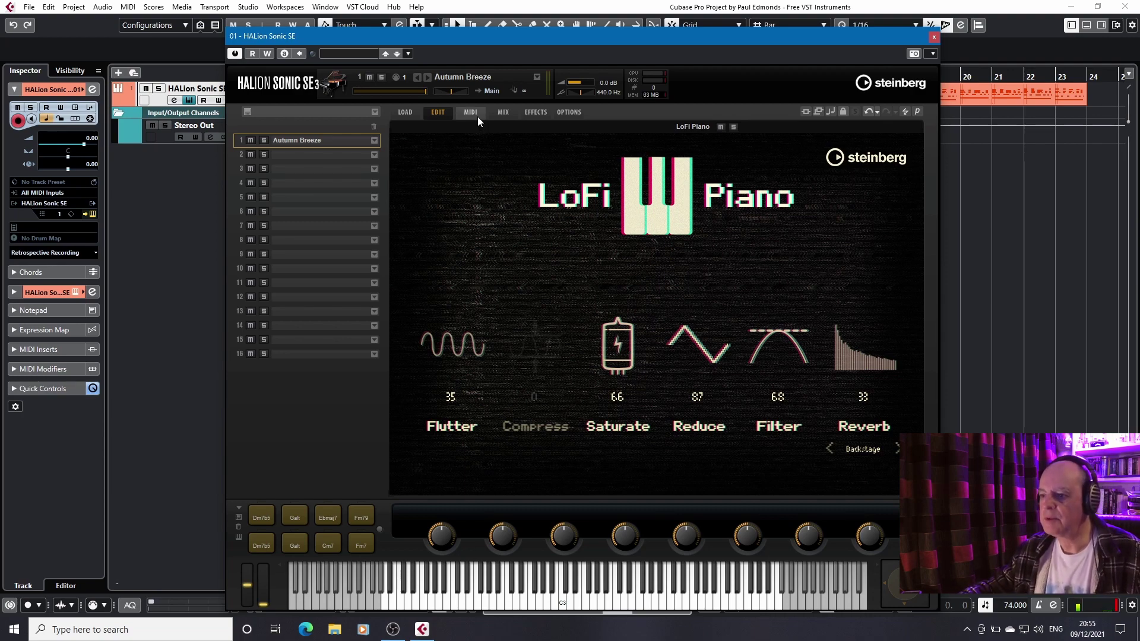
Step: Reload Autumn Breeze to restore its stored settings, then lower Flutter to 23
{"action": "left_click", "coordinate": [455, 77]}
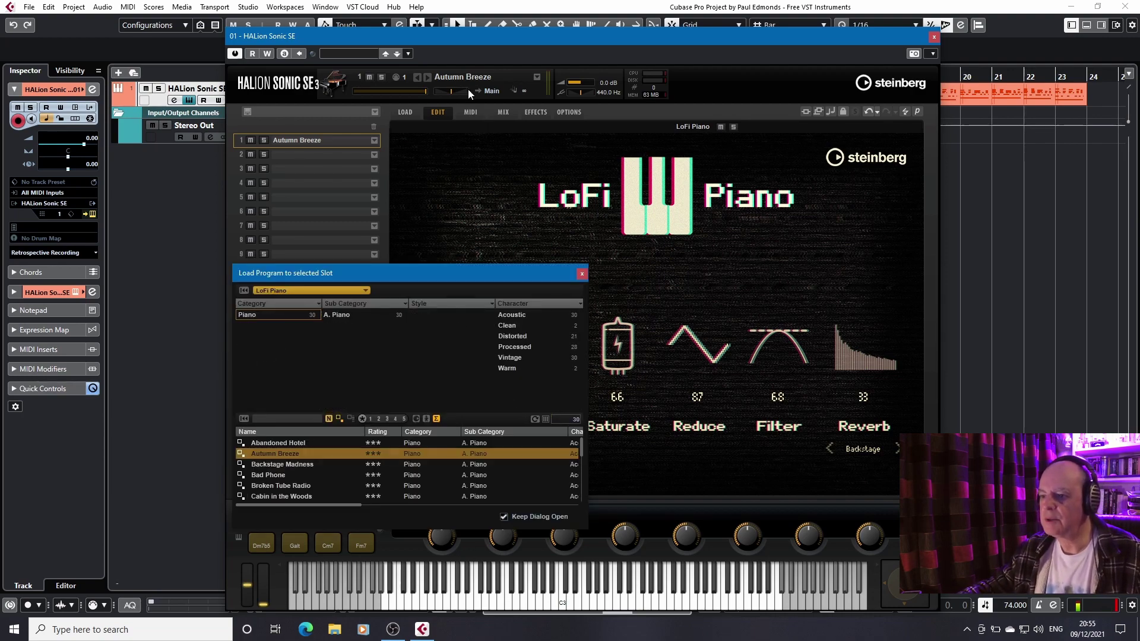
{"action": "left_click", "coordinate": [283, 453]}
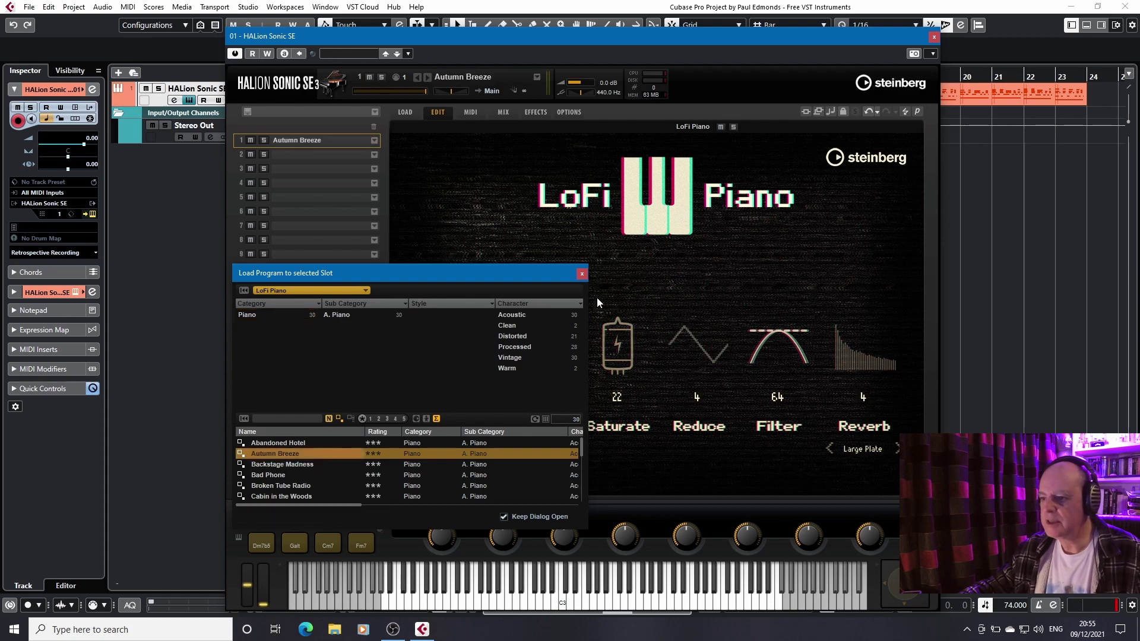
{"action": "left_click", "coordinate": [582, 274]}
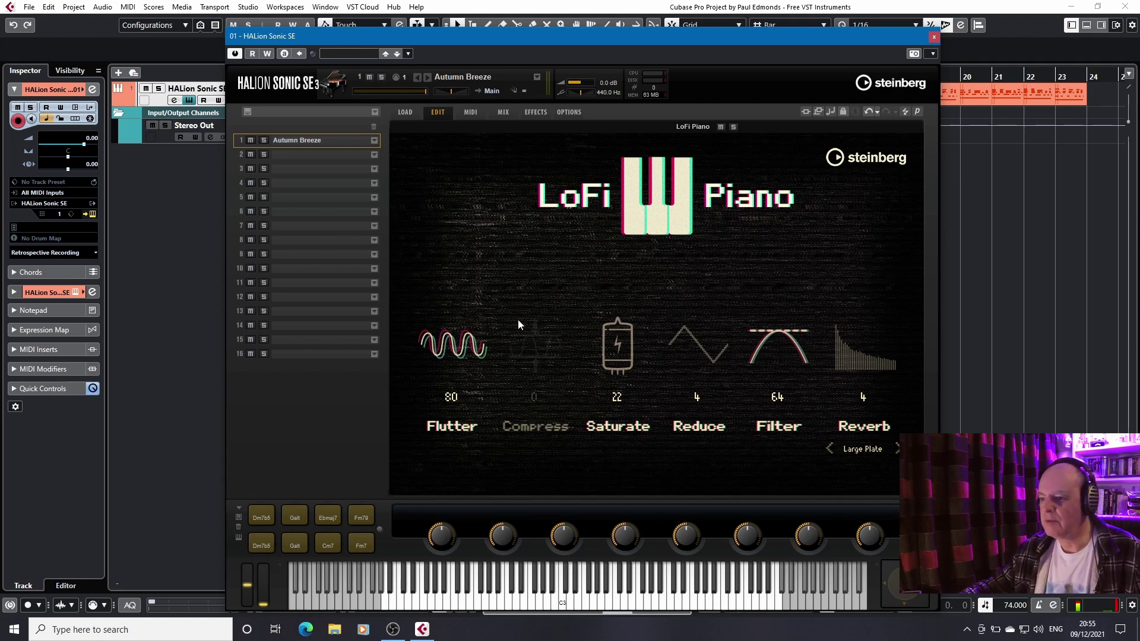
{"action": "left_click_drag", "start_coordinate": [451, 359], "coordinate": [454, 412]}
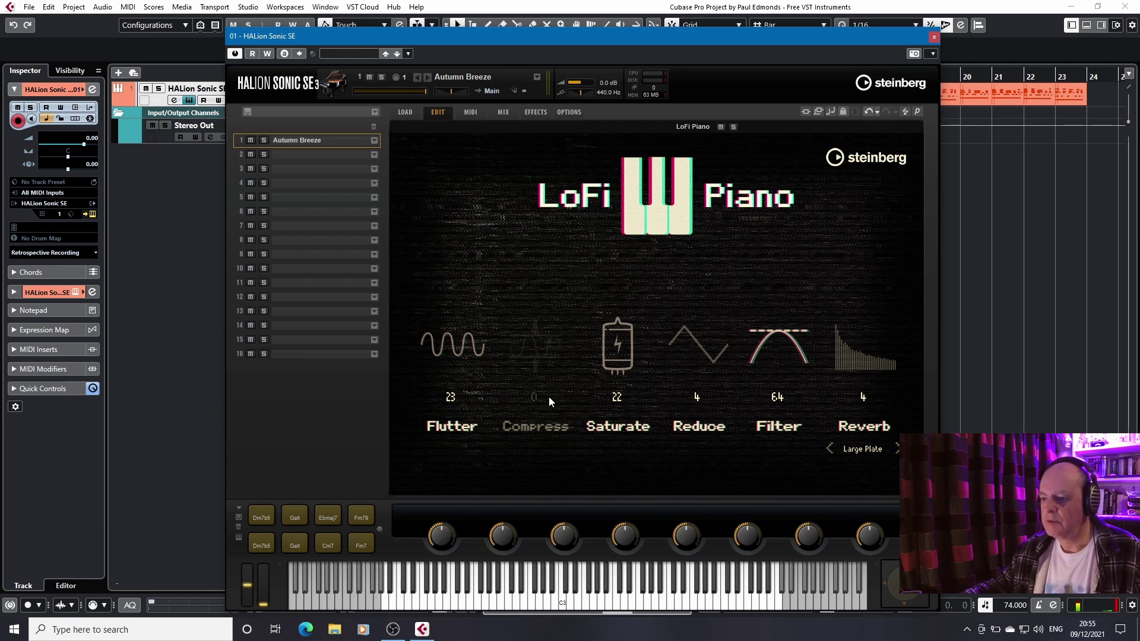
Step: Switch Compress on at 39 and raise Reduce to 57
{"action": "left_click", "coordinate": [542, 429]}
{"action": "left_click_drag", "start_coordinate": [545, 408], "coordinate": [539, 374]}
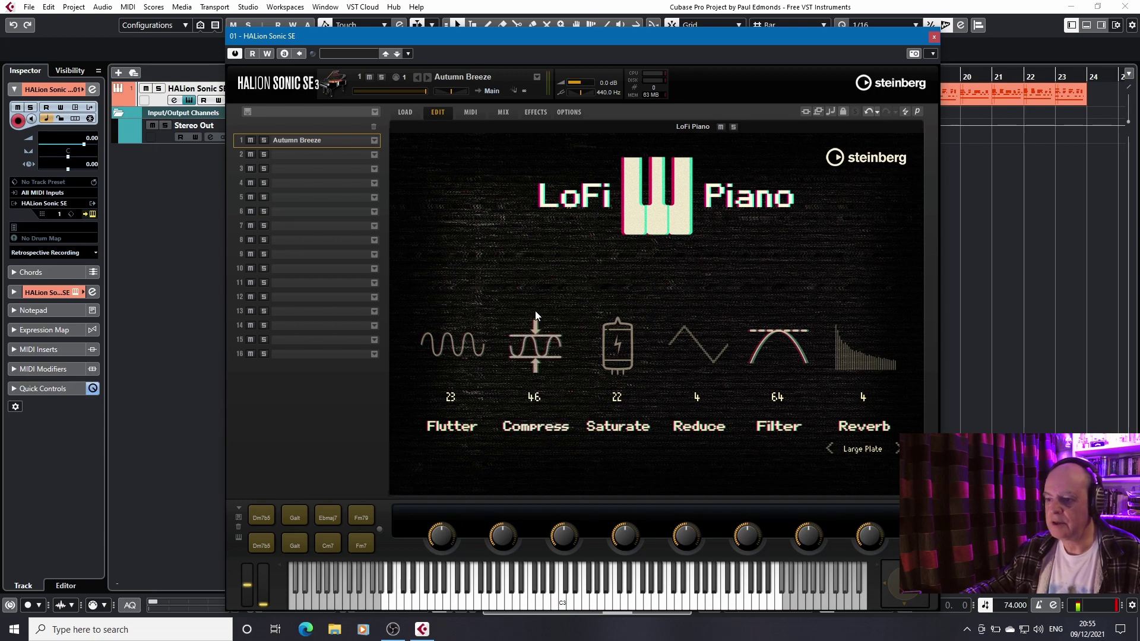
{"action": "left_click_drag", "start_coordinate": [535, 311], "coordinate": [532, 324]}
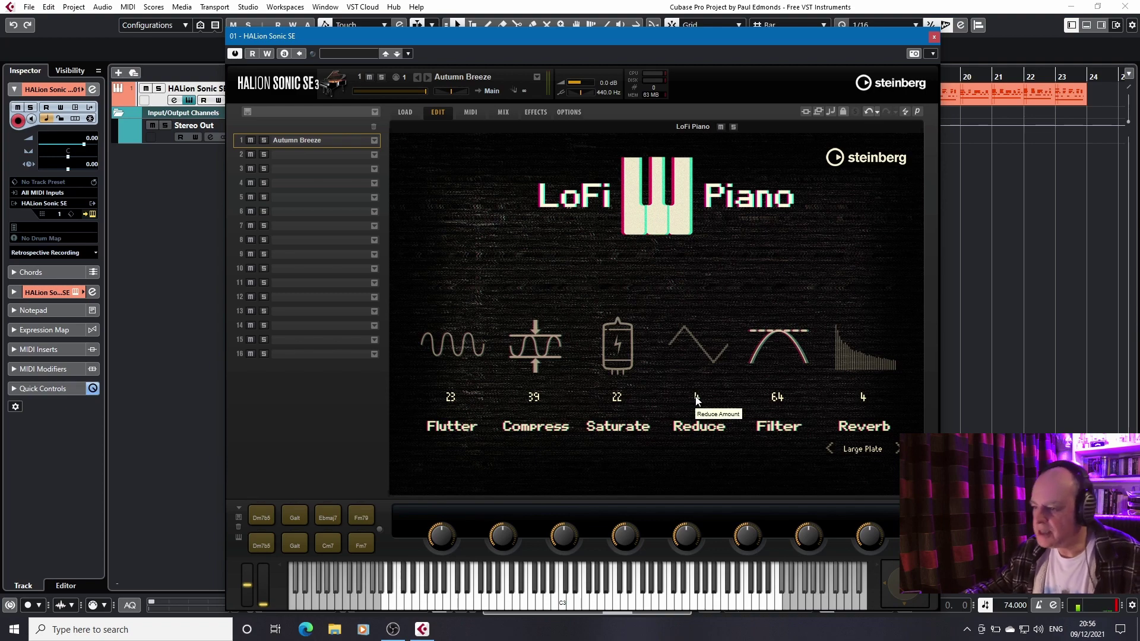
{"action": "left_click_drag", "start_coordinate": [697, 400], "coordinate": [696, 307]}
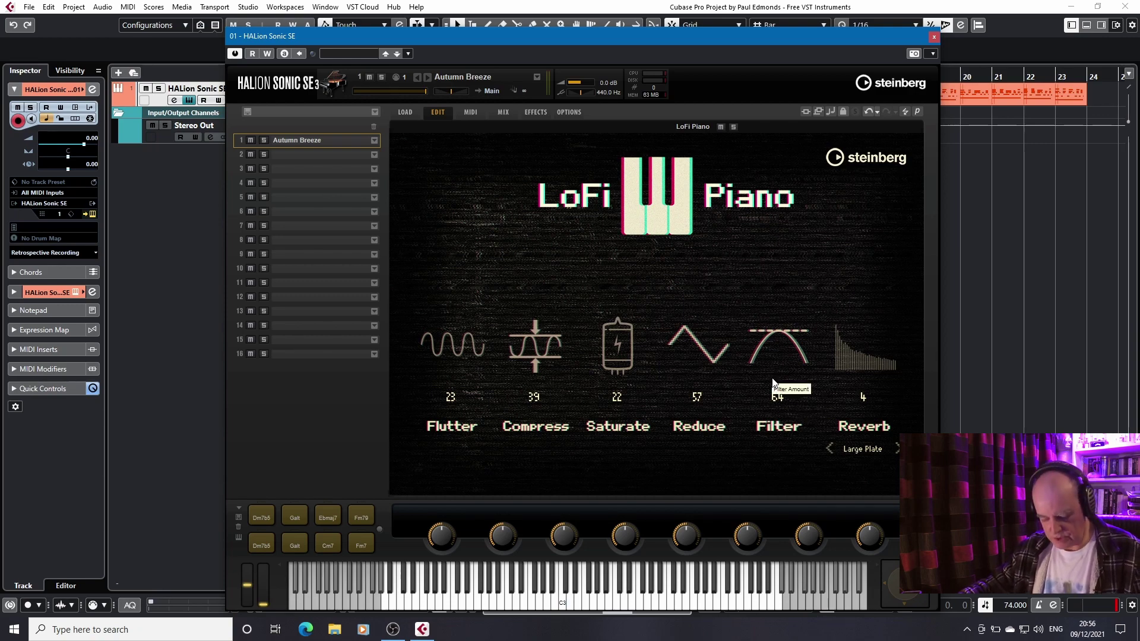
Step: Set Filter to 32 and turn Reverb down to 0
{"action": "left_click_drag", "start_coordinate": [771, 378], "coordinate": [782, 564]}
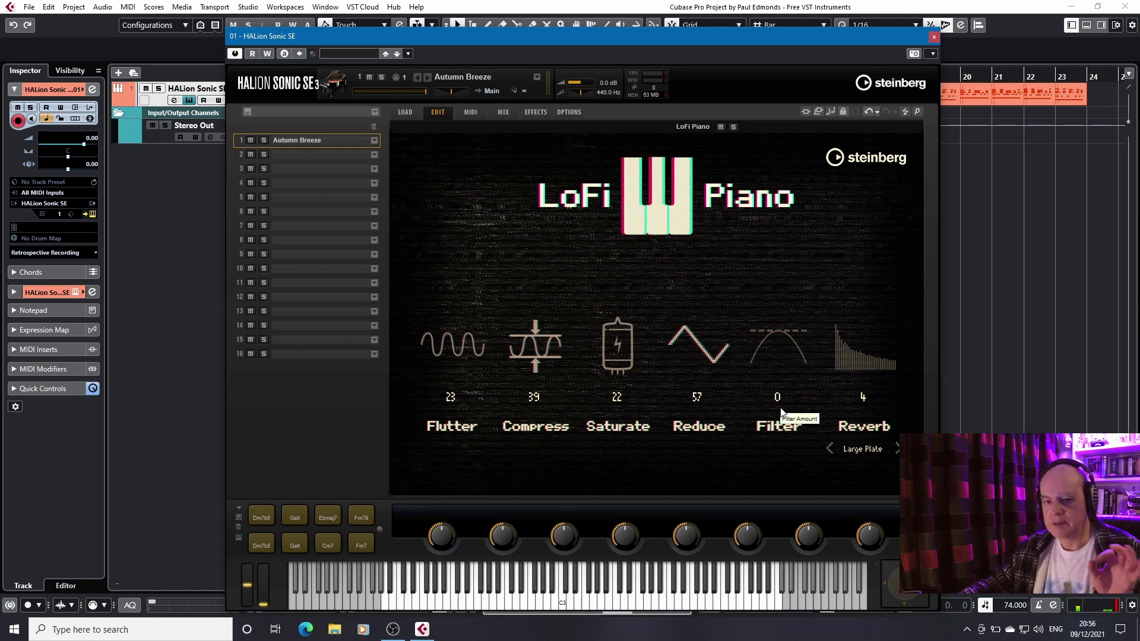
{"action": "left_click_drag", "start_coordinate": [779, 363], "coordinate": [778, 340]}
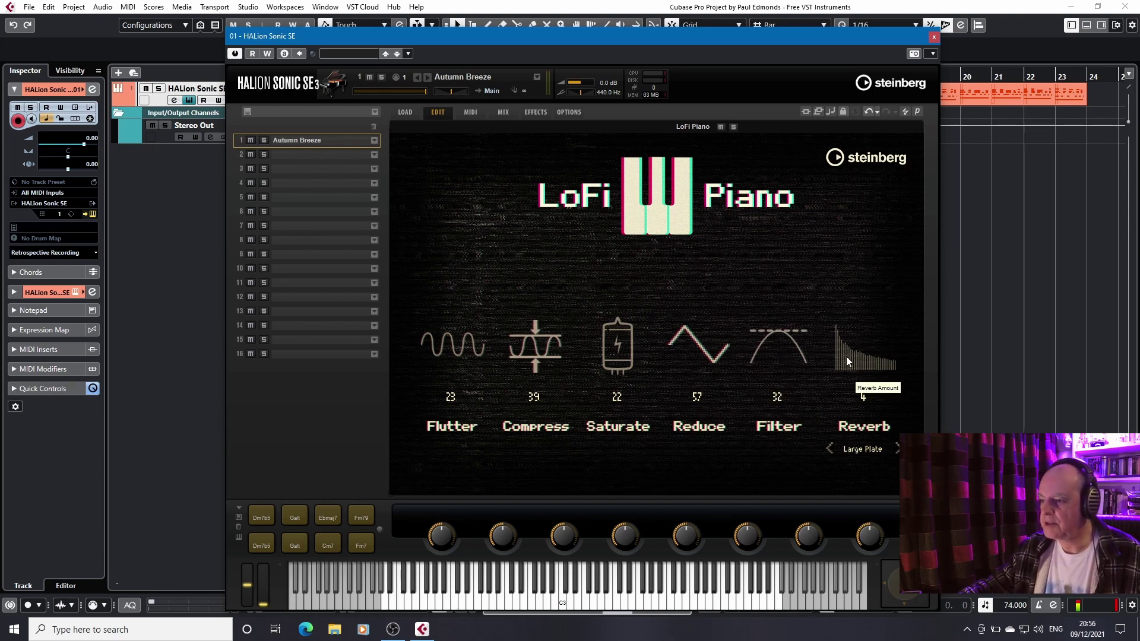
{"action": "left_click_drag", "start_coordinate": [845, 356], "coordinate": [852, 404]}
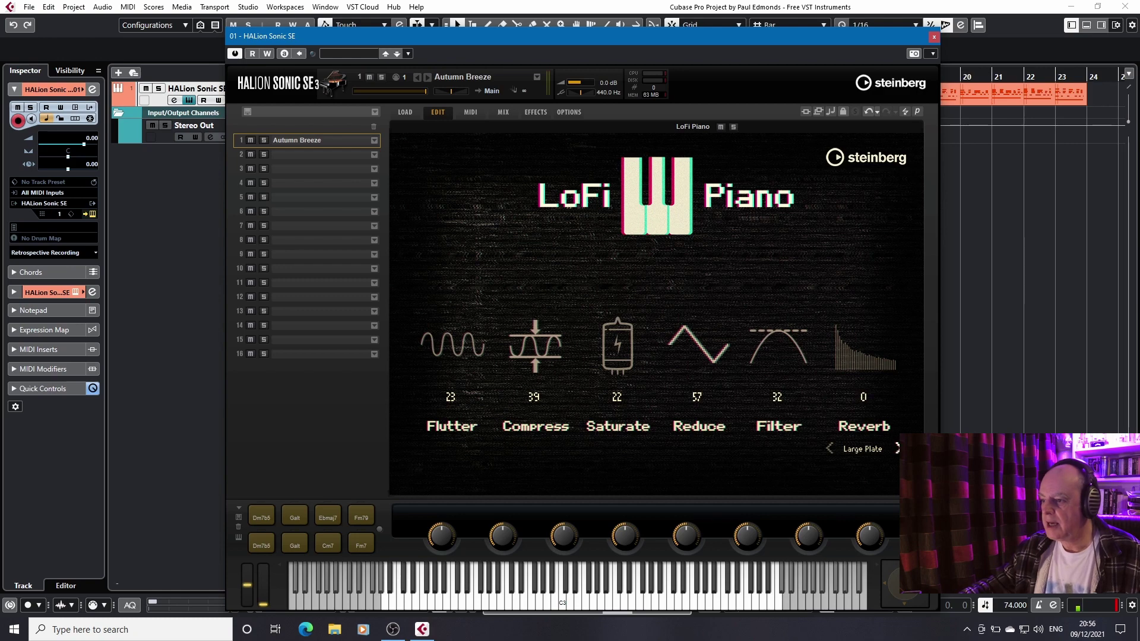
{"action": "left_click", "coordinate": [897, 449]}
{"action": "left_click", "coordinate": [897, 449]}
{"action": "left_click", "coordinate": [897, 448]}
{"action": "left_click", "coordinate": [897, 449]}
{"action": "left_click", "coordinate": [897, 448]}
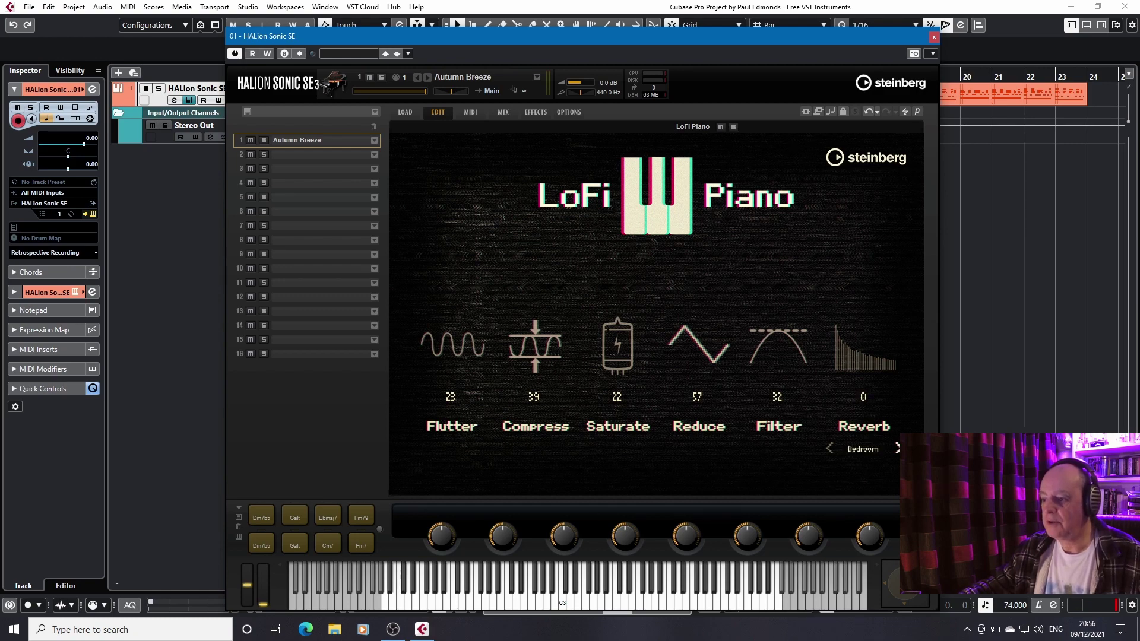
{"action": "left_click", "coordinate": [897, 449]}
{"action": "left_click", "coordinate": [896, 449]}
{"action": "left_click", "coordinate": [897, 448]}
{"action": "left_click", "coordinate": [897, 448]}
{"action": "left_click", "coordinate": [896, 448]}
{"action": "left_click", "coordinate": [897, 449]}
{"action": "left_click", "coordinate": [897, 449]}
{"action": "left_click", "coordinate": [897, 449]}
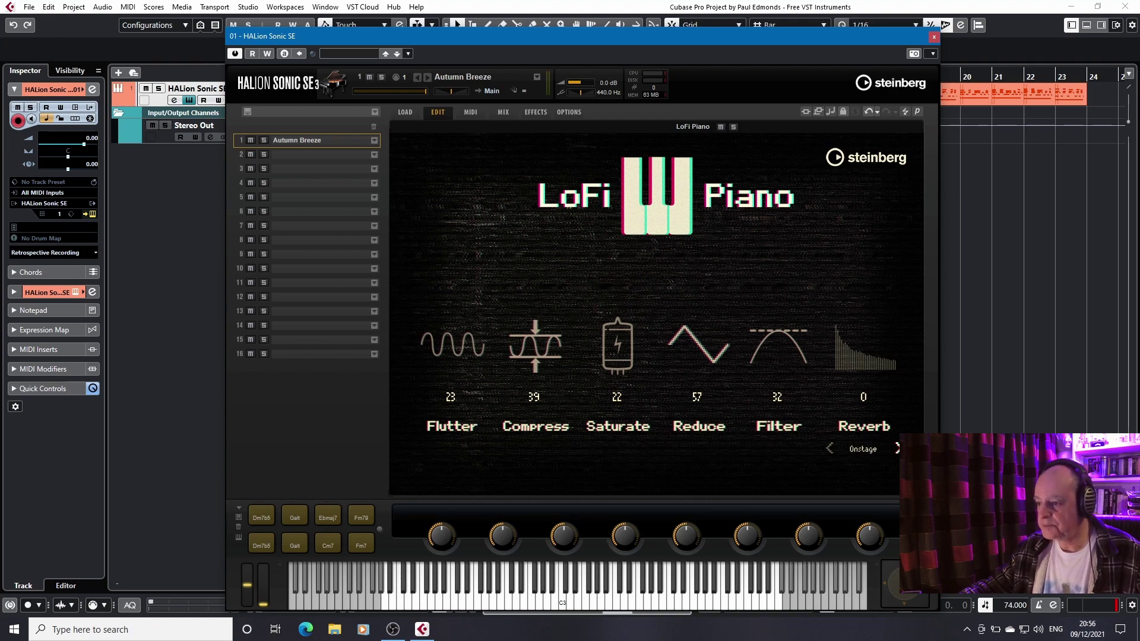
{"action": "left_click", "coordinate": [897, 449]}
{"action": "left_click", "coordinate": [897, 449]}
{"action": "left_click", "coordinate": [897, 448]}
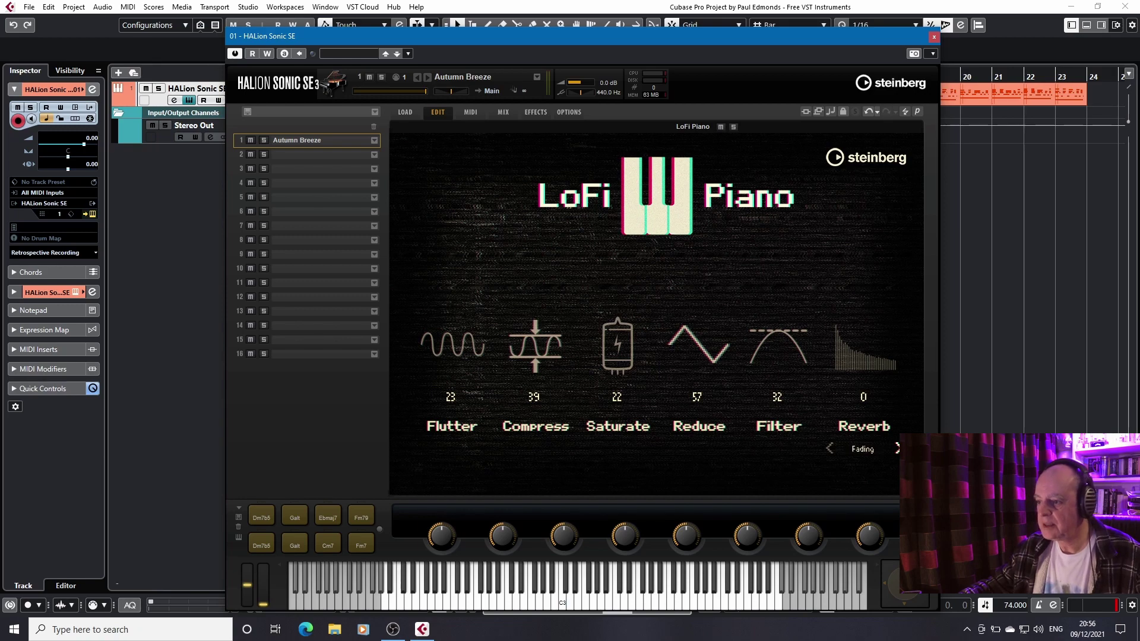
{"action": "left_click", "coordinate": [896, 449]}
{"action": "left_click", "coordinate": [897, 449]}
{"action": "left_click", "coordinate": [897, 449]}
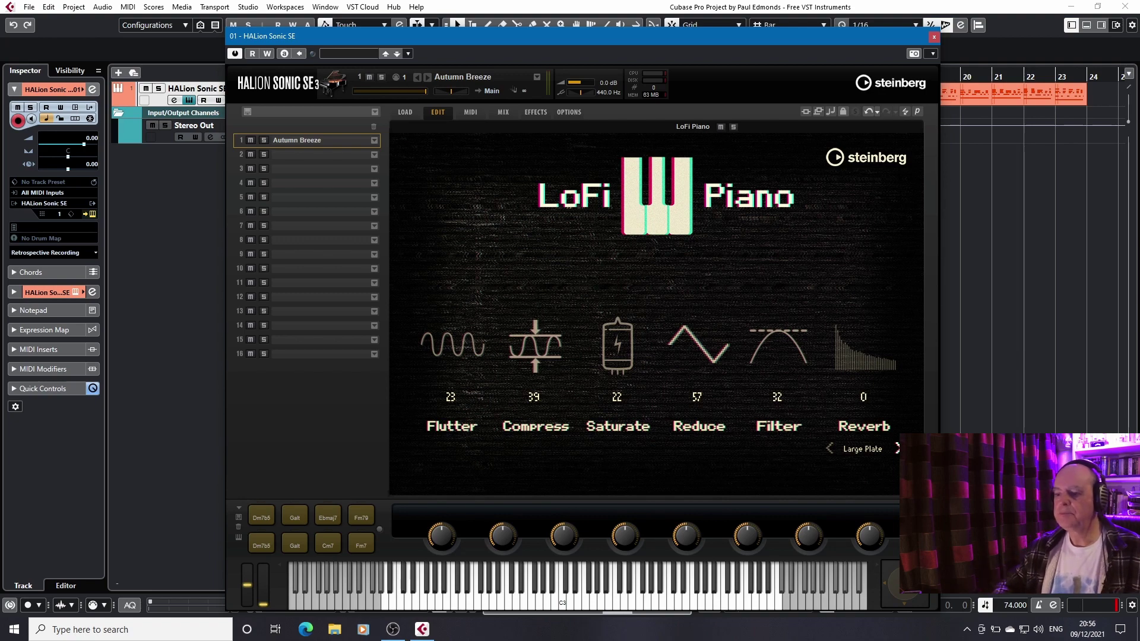